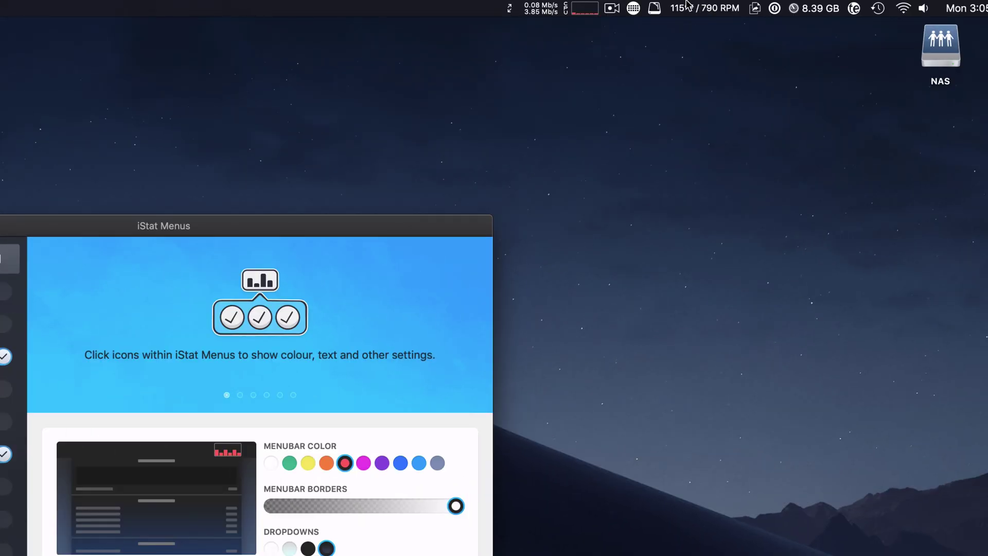
Step: Check the temperature and memory readings from the menu bar, then quit Intel Power Gadget
{"action": "left_click", "coordinate": [687, 7]}
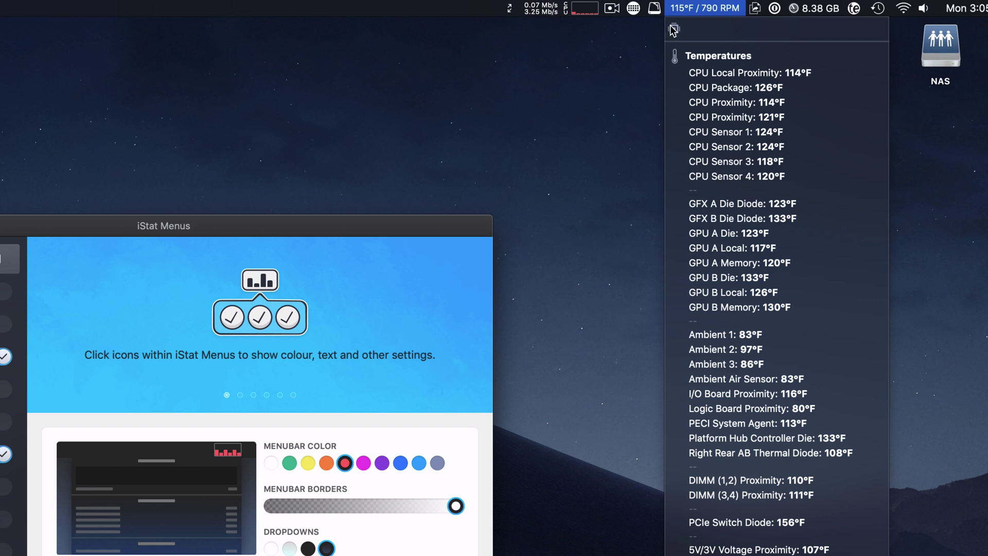
{"action": "left_click", "coordinate": [810, 6]}
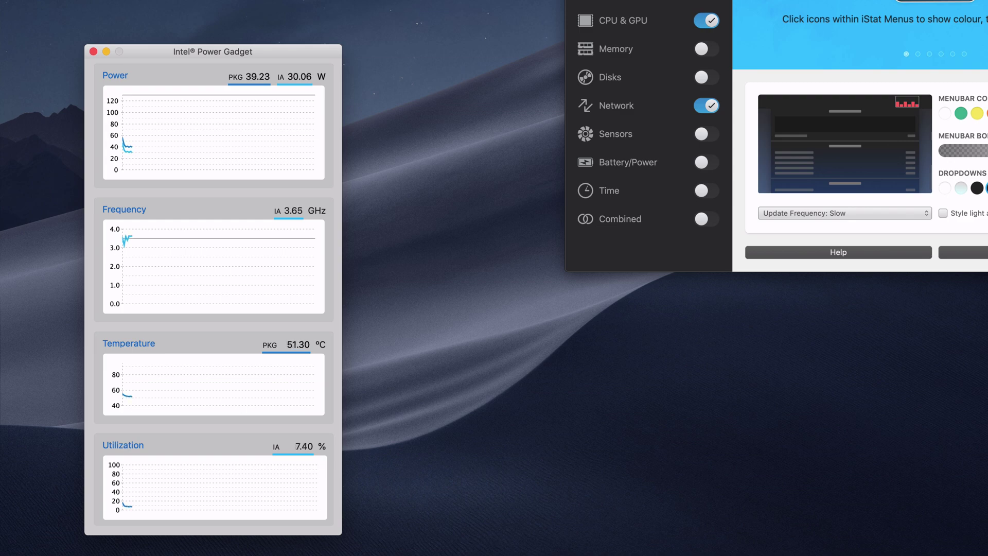
{"action": "key", "text": "super+q"}
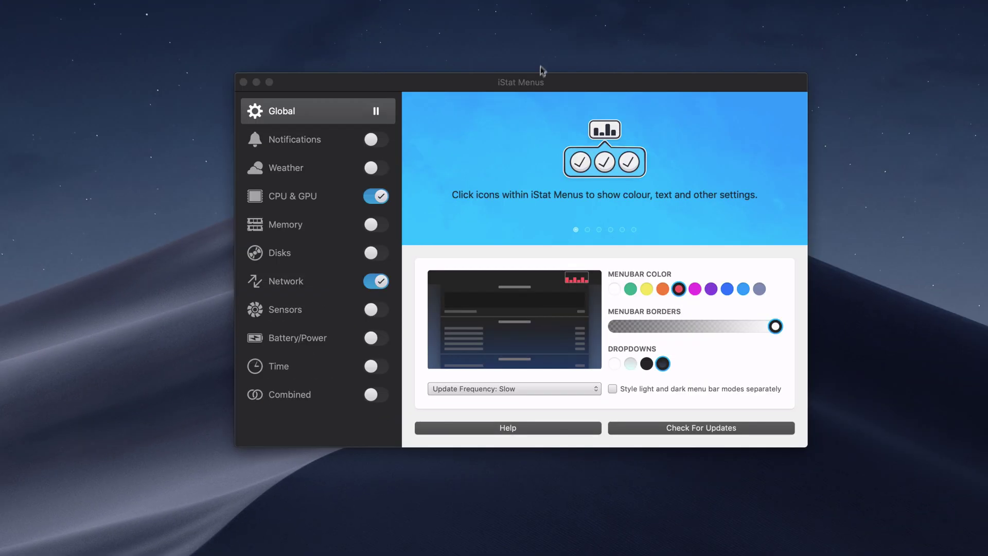
Step: Bring the iStat Menus settings window to the front on its Global pane
{"action": "left_click", "coordinate": [537, 84]}
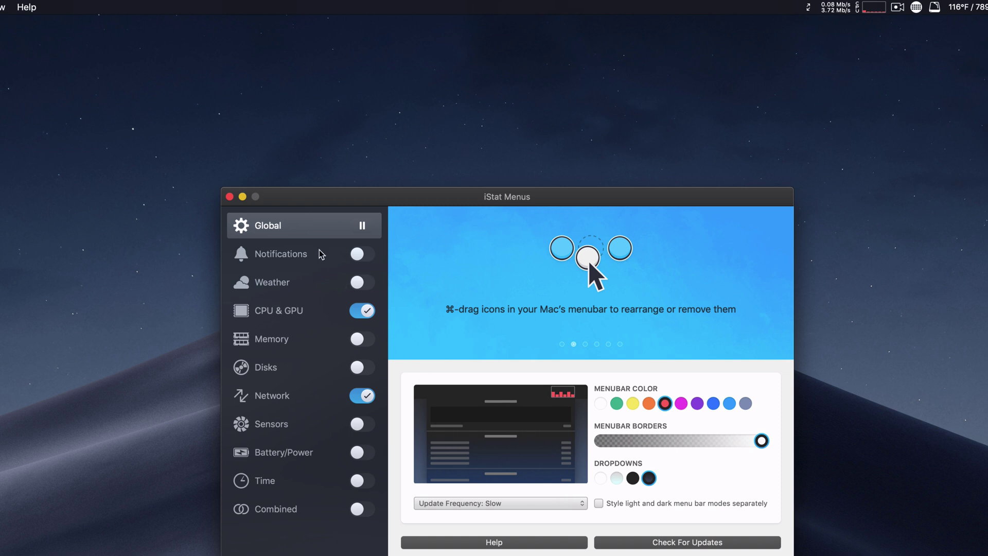
Step: Add a notification for CPU temperature above 75, then go to Weather settings
{"action": "left_click", "coordinate": [296, 258]}
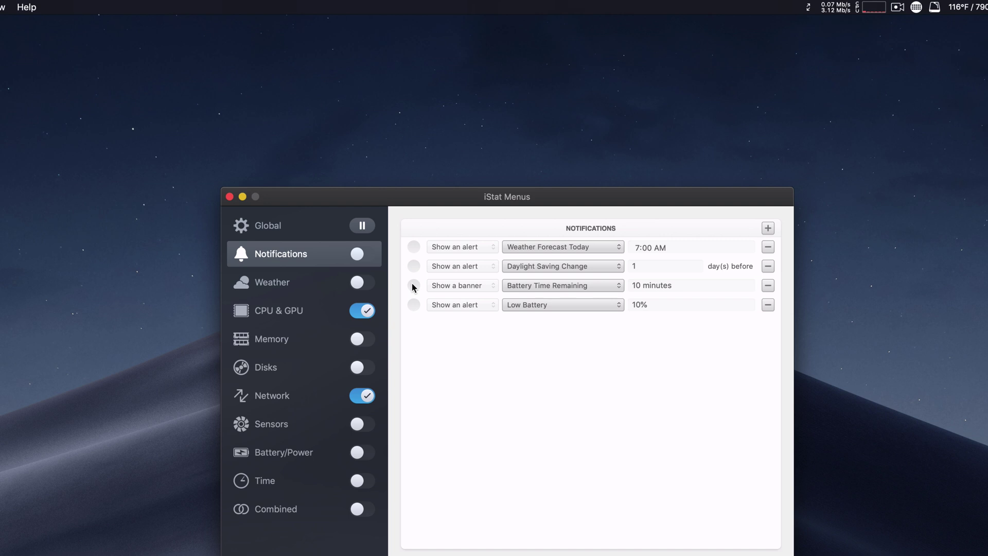
{"action": "left_click", "coordinate": [767, 228]}
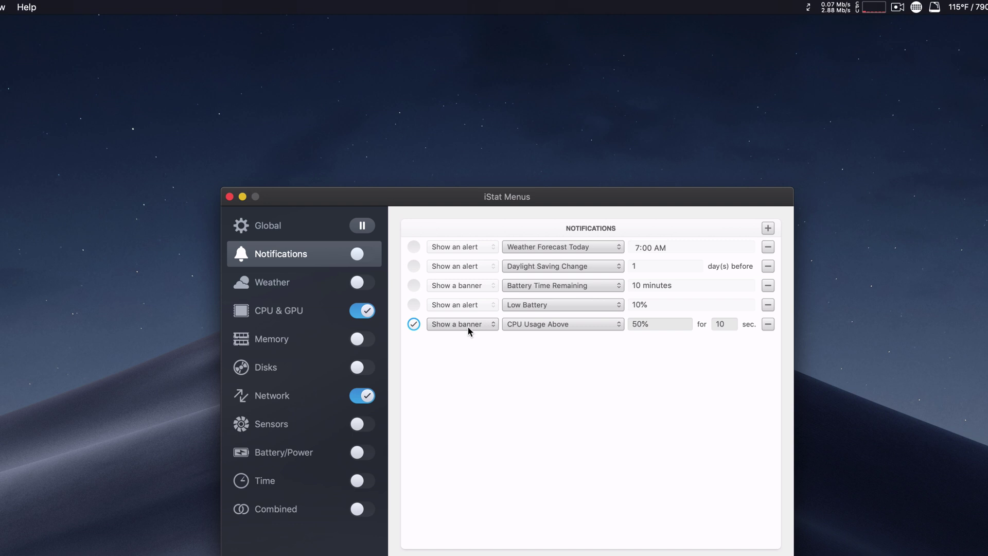
{"action": "left_click", "coordinate": [546, 323]}
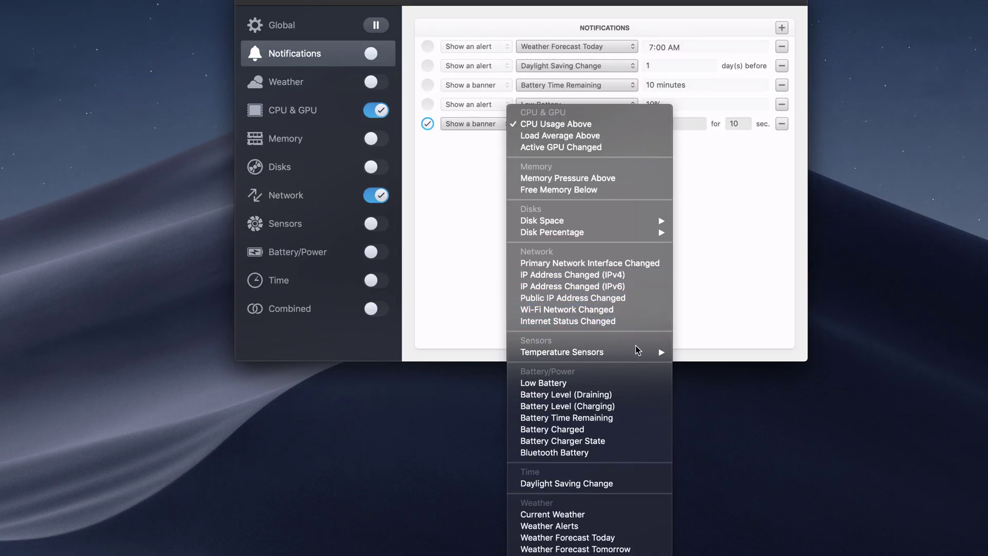
{"action": "mouse_move", "coordinate": [634, 494]}
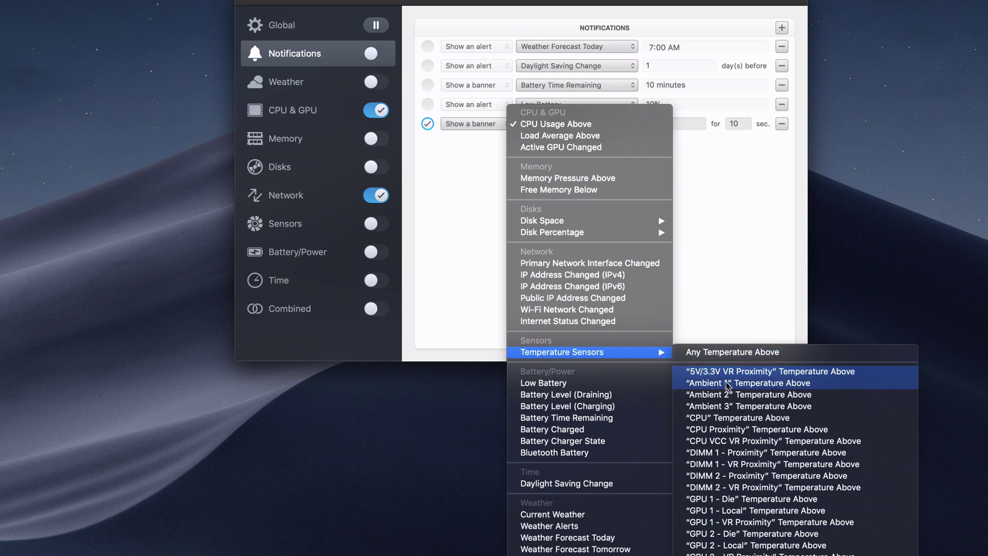
{"action": "left_click", "coordinate": [748, 418]}
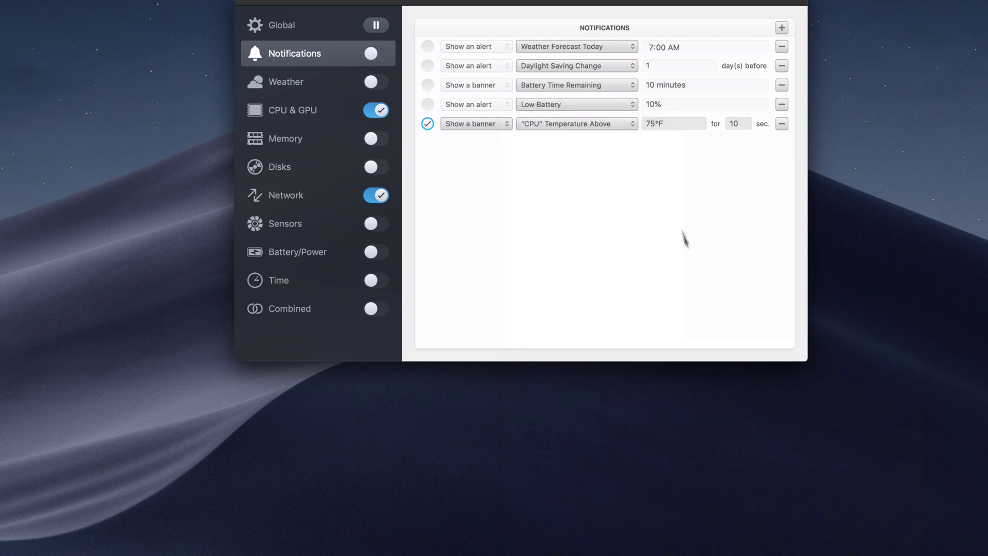
{"action": "left_click", "coordinate": [690, 126]}
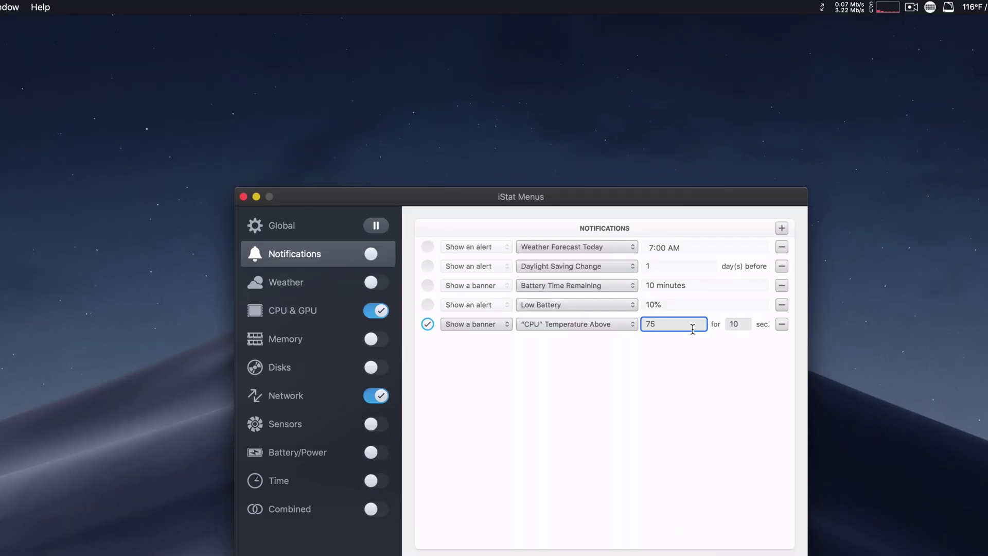
{"action": "double_click", "coordinate": [693, 330]}
{"action": "left_click", "coordinate": [317, 287]}
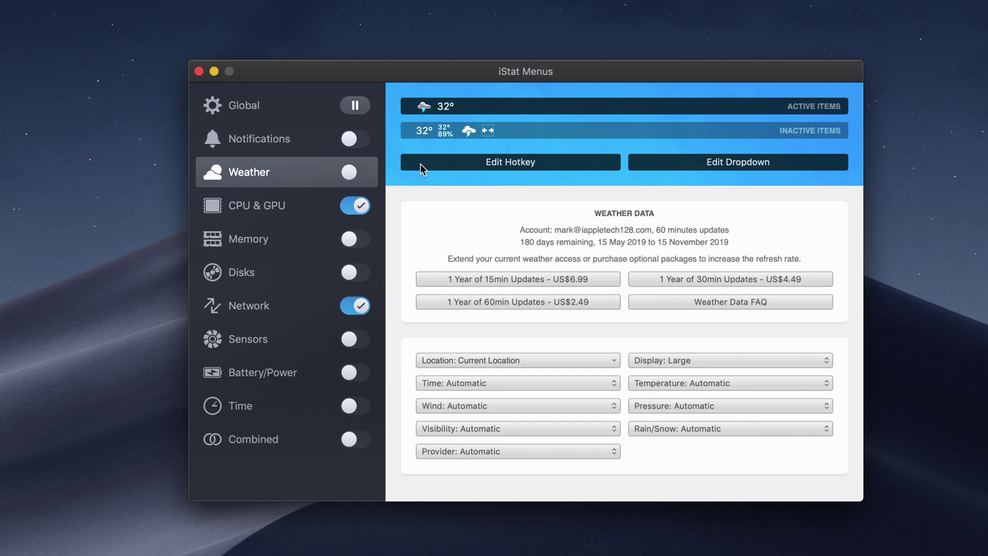
Step: Rearrange the CPU & GPU active and inactive menu-bar items, leaving the CPU graph
{"action": "left_click", "coordinate": [252, 211]}
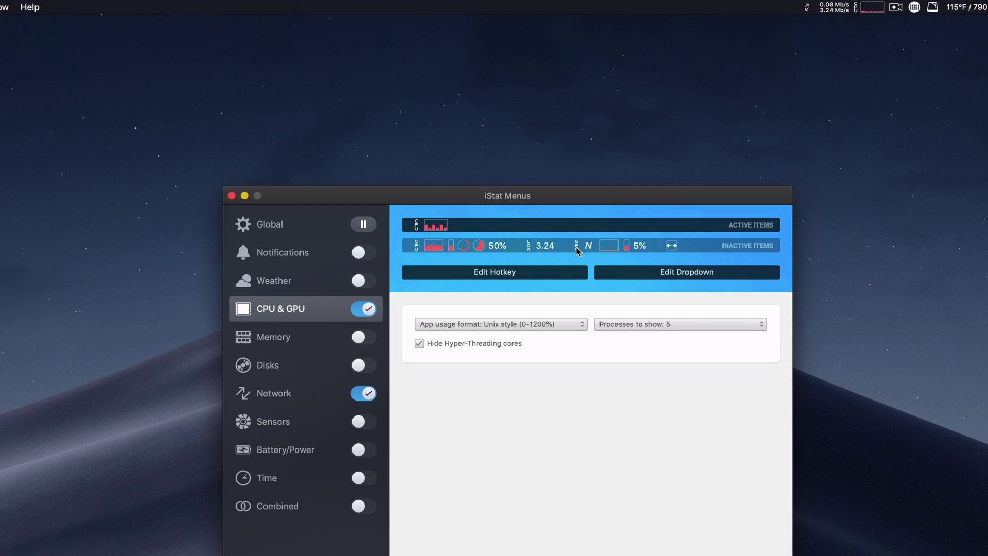
{"action": "left_click_drag", "start_coordinate": [530, 247], "coordinate": [487, 226]}
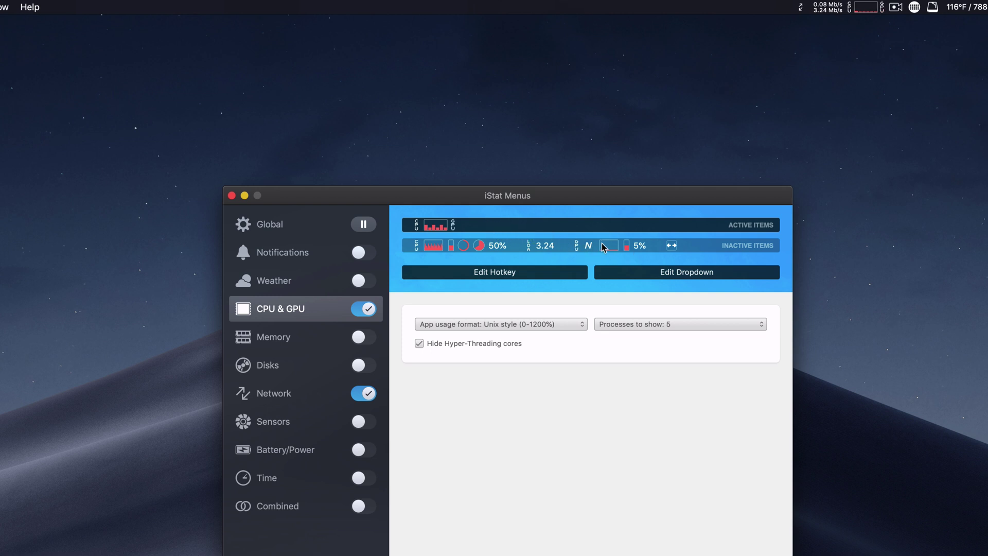
{"action": "left_click_drag", "start_coordinate": [626, 250], "coordinate": [478, 226]}
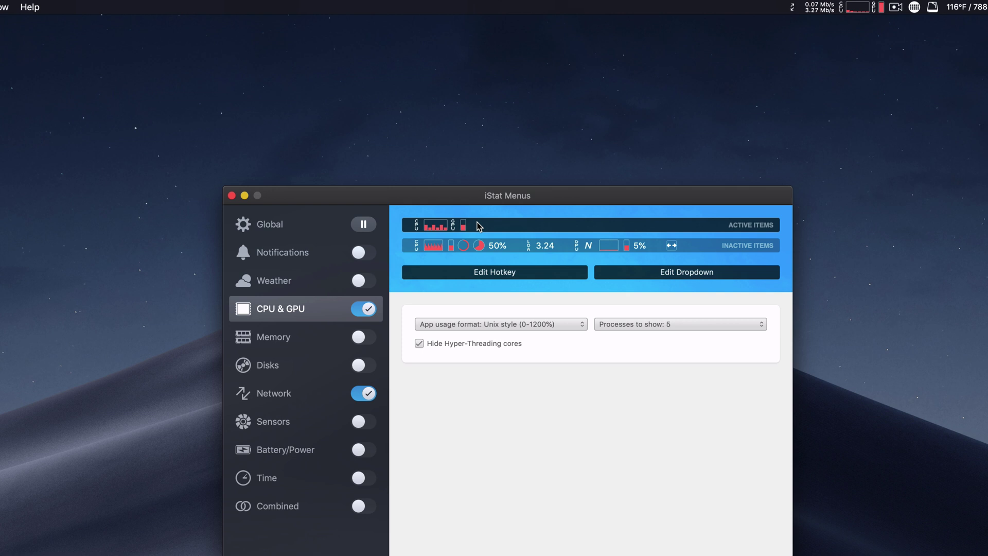
{"action": "left_click", "coordinate": [881, 11]}
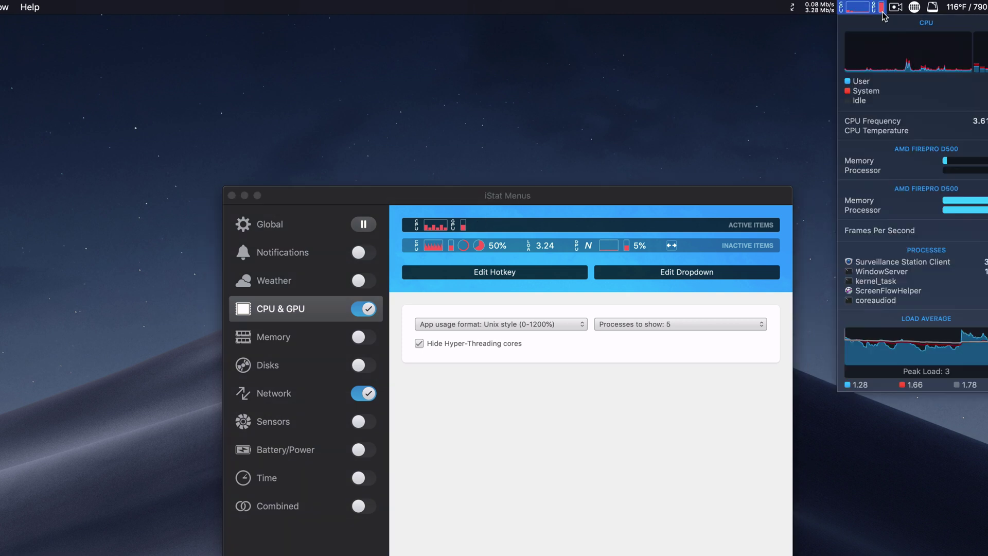
{"action": "left_click", "coordinate": [882, 12]}
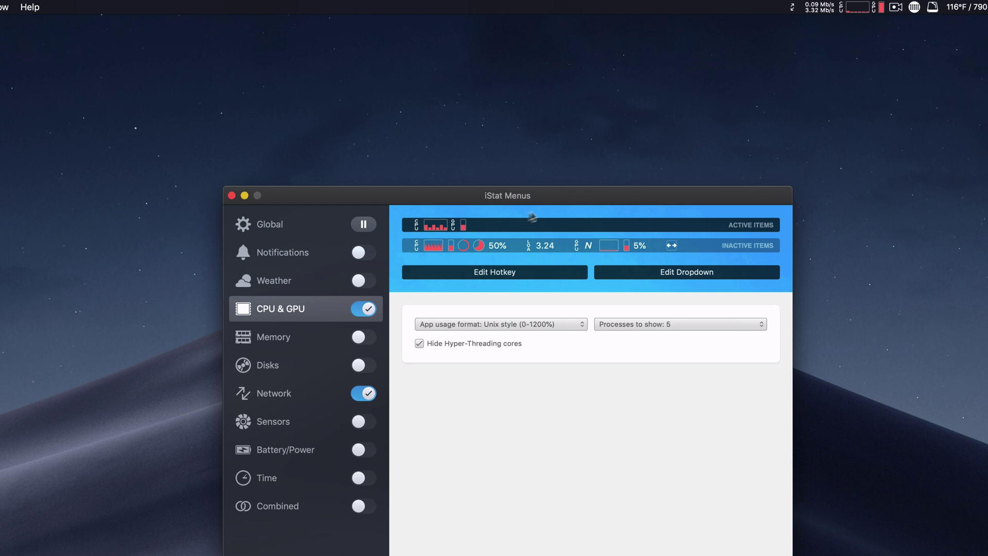
{"action": "left_click_drag", "start_coordinate": [638, 246], "coordinate": [592, 222]}
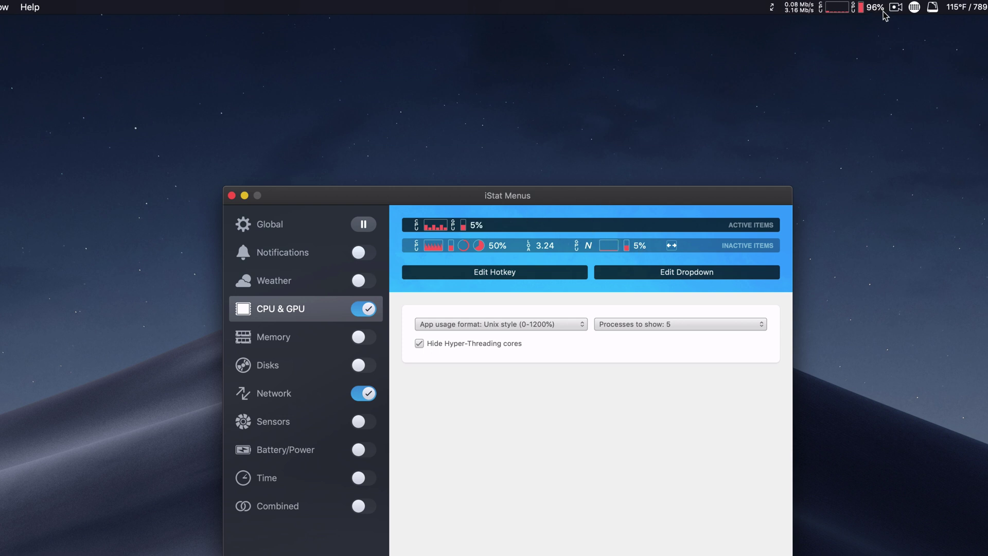
{"action": "left_click_drag", "start_coordinate": [476, 225], "coordinate": [466, 251]}
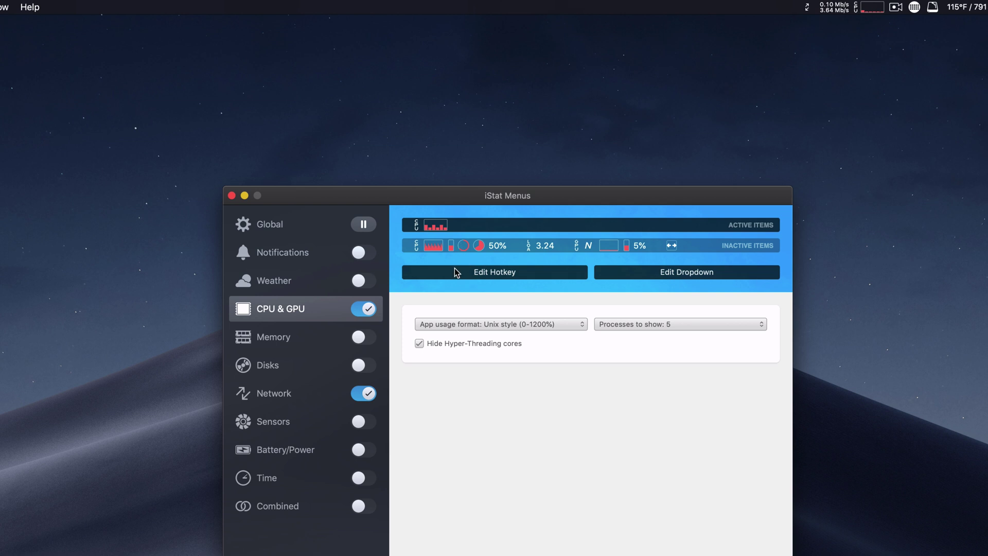
Step: Review the sections of the live CPU dropdown from the menu bar
{"action": "left_click", "coordinate": [869, 6]}
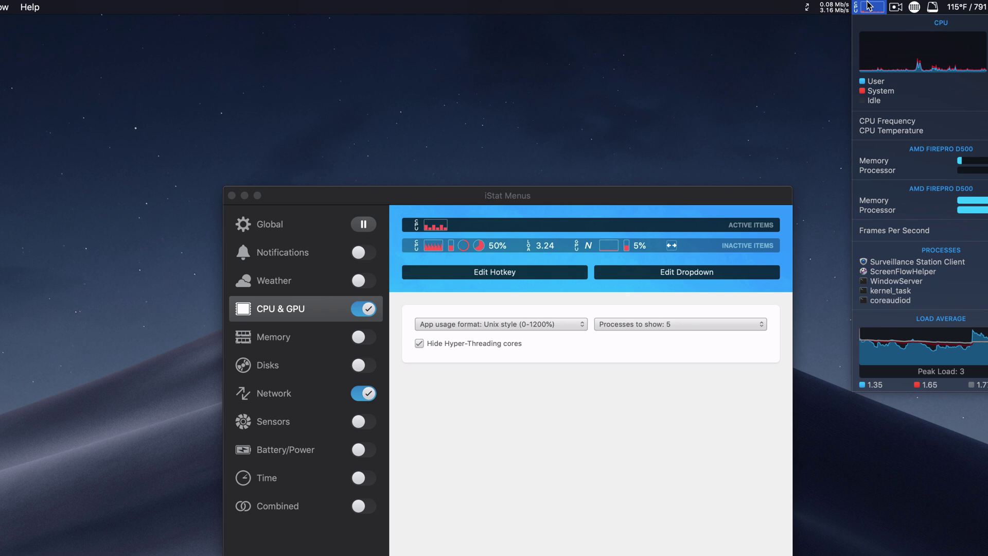
{"action": "mouse_move", "coordinate": [926, 58]}
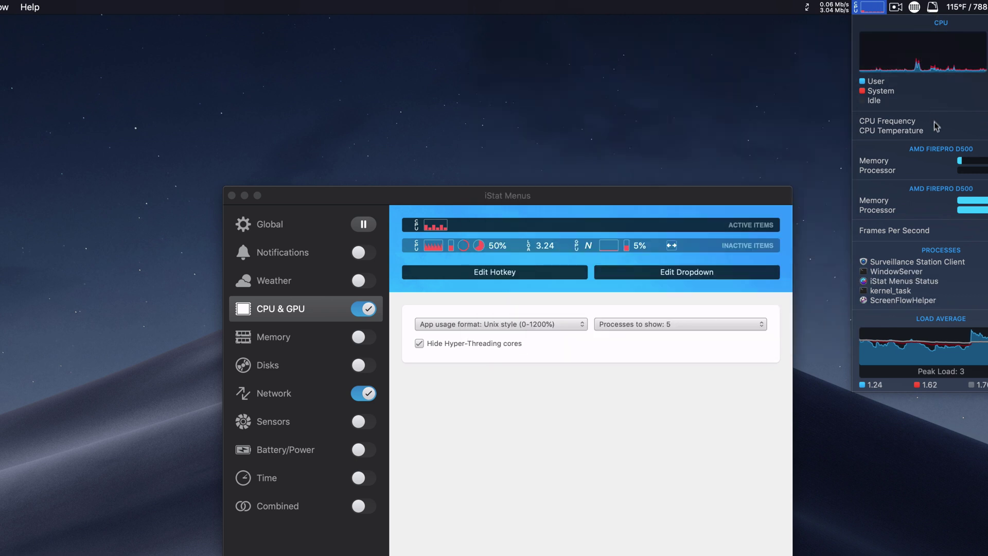
{"action": "mouse_move", "coordinate": [918, 172]}
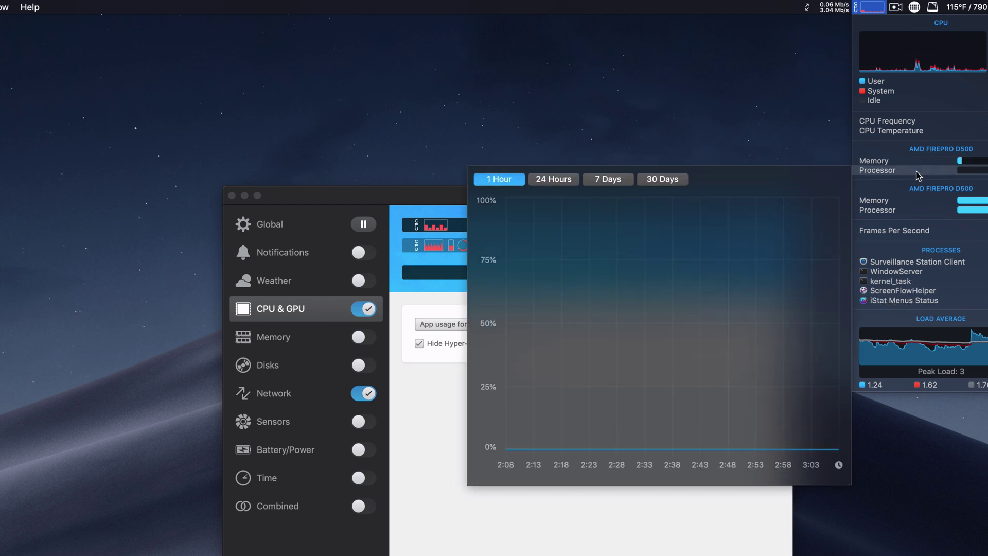
{"action": "mouse_move", "coordinate": [926, 347]}
{"action": "left_click", "coordinate": [431, 393]}
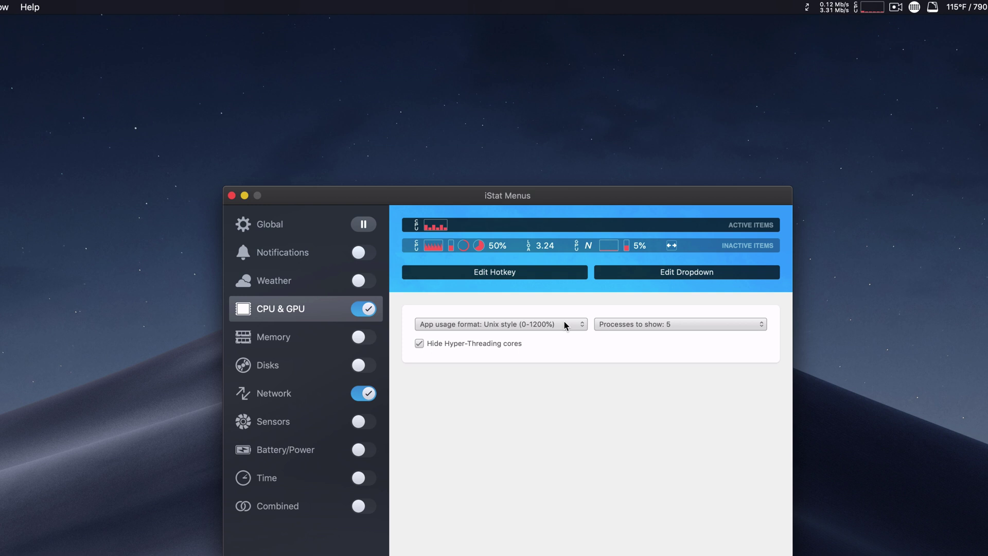
Step: Compare the CPU & GPU dropdown editor with the live dropdown, keeping Uptime and Applications off
{"action": "left_click", "coordinate": [627, 278]}
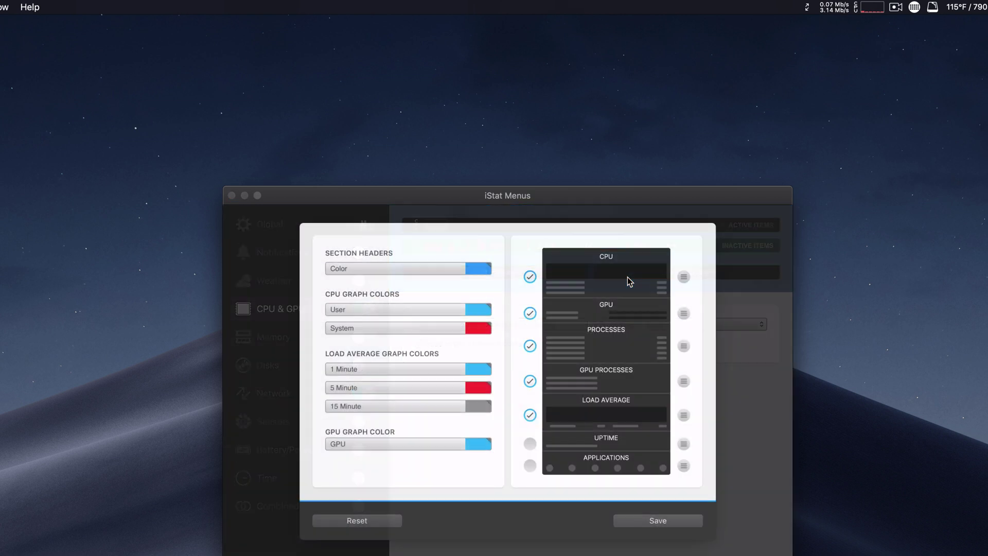
{"action": "left_click", "coordinate": [871, 5]}
{"action": "left_click", "coordinate": [871, 5]}
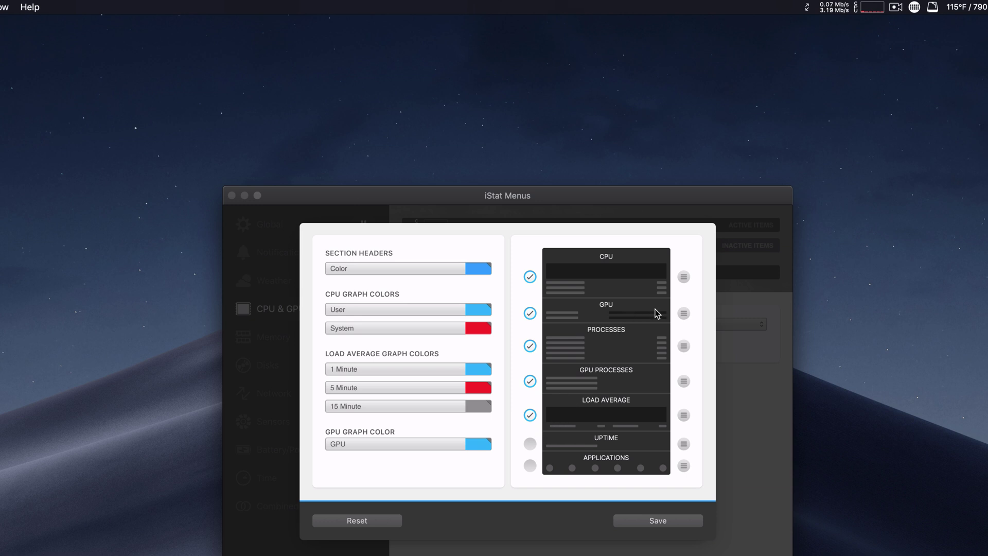
{"action": "left_click", "coordinate": [872, 7]}
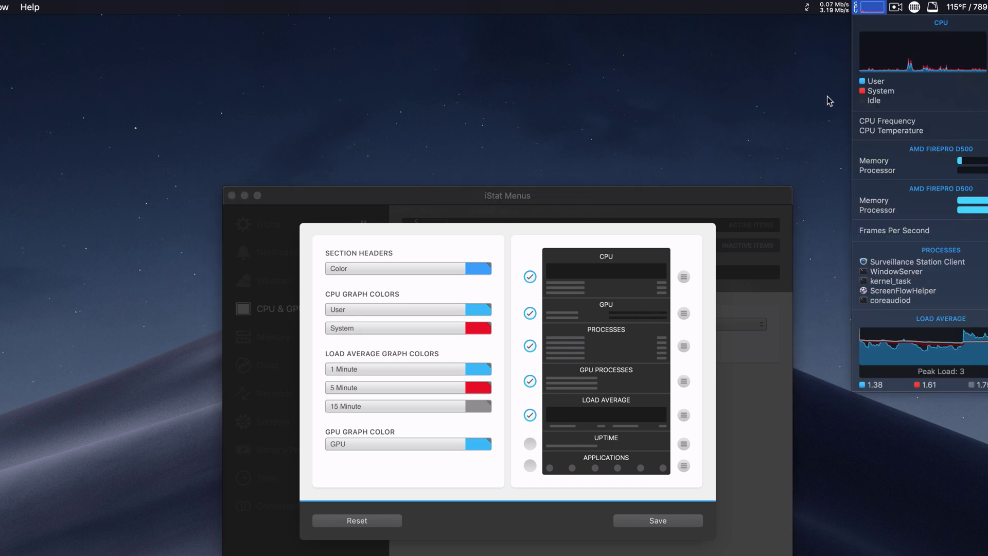
{"action": "mouse_move", "coordinate": [847, 160]}
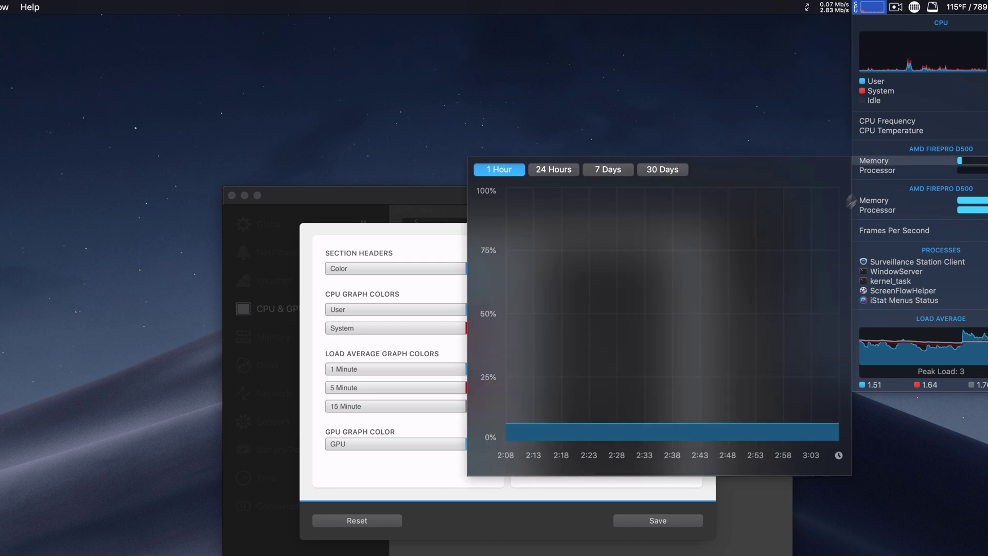
{"action": "left_click", "coordinate": [403, 230]}
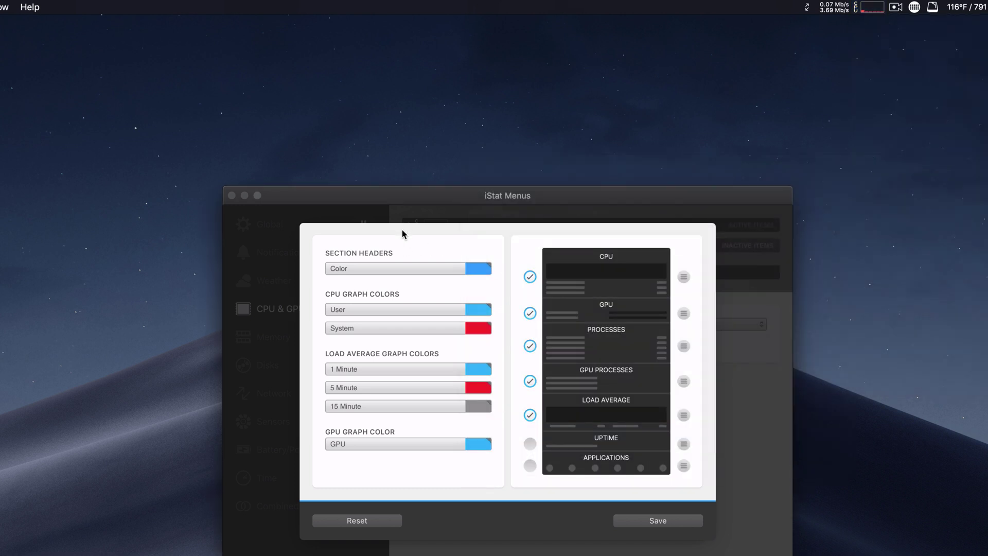
Step: Save the CPU dropdown layout and review the CPU graph and label item options
{"action": "left_click", "coordinate": [644, 521]}
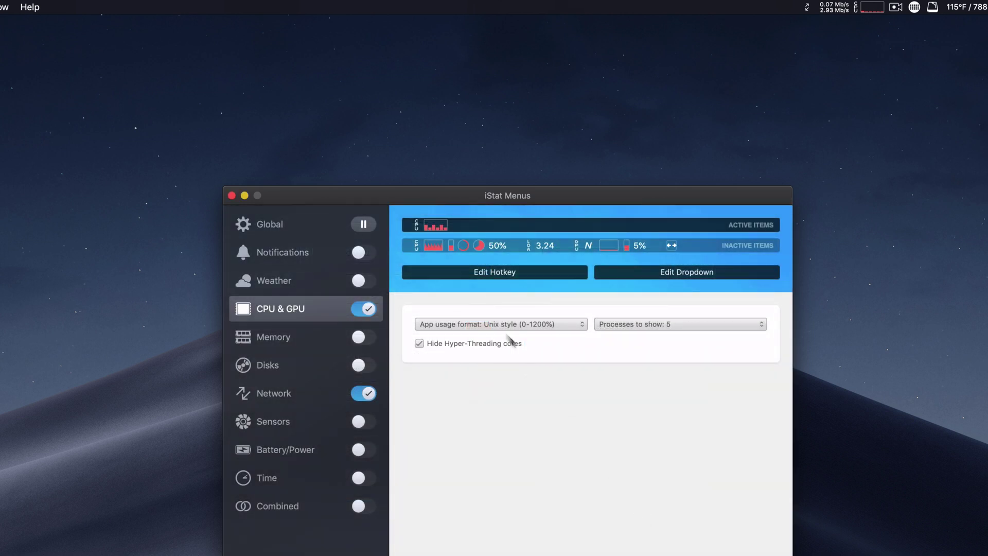
{"action": "left_click", "coordinate": [436, 226]}
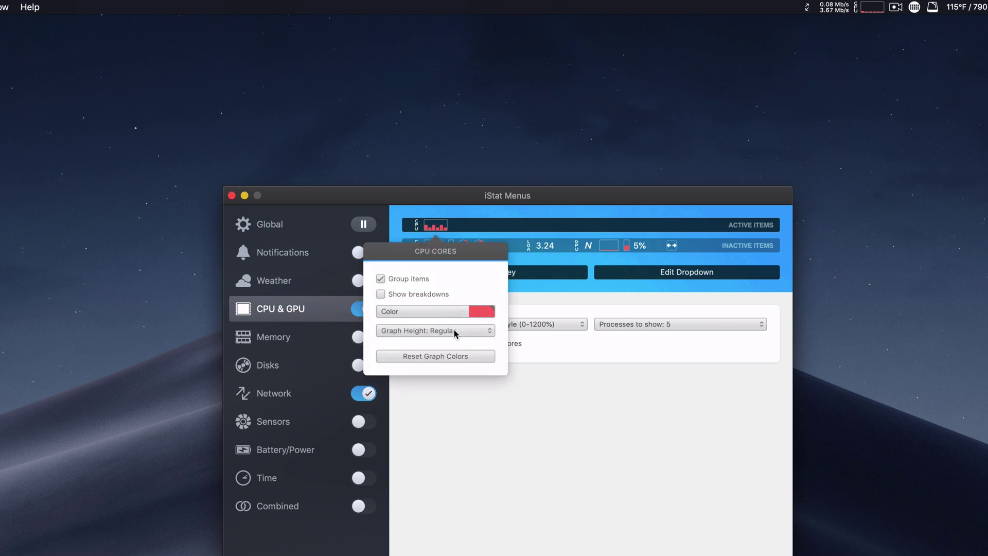
{"action": "left_click", "coordinate": [416, 225]}
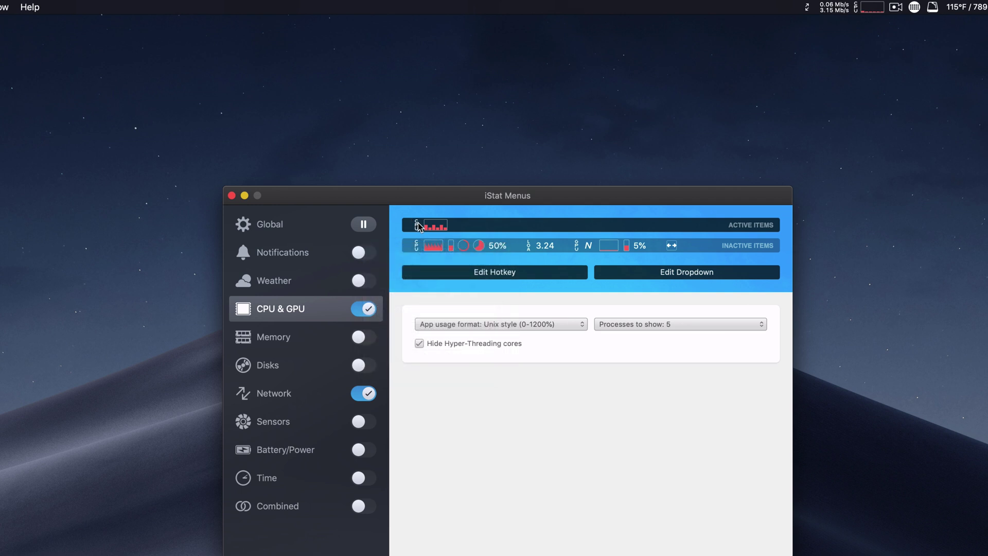
{"action": "left_click", "coordinate": [417, 224]}
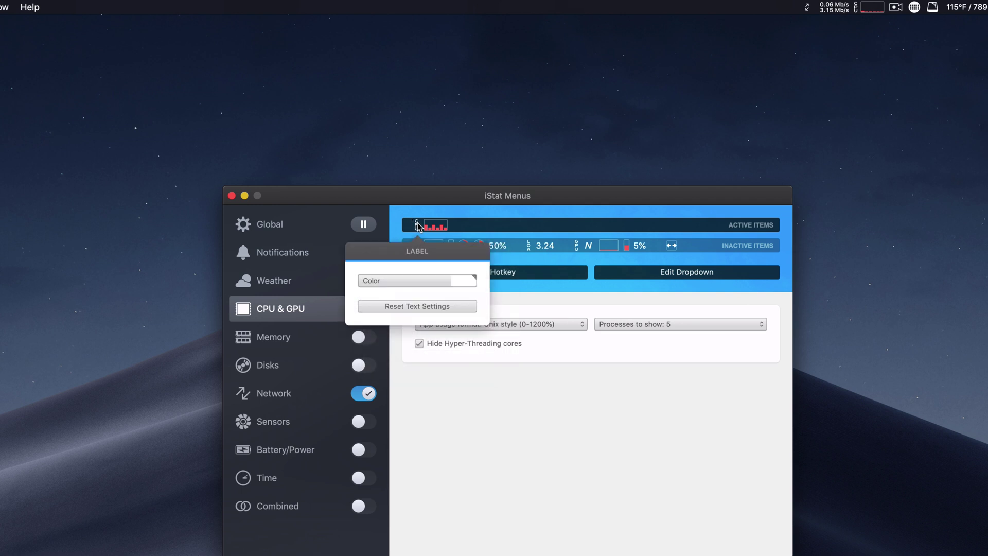
{"action": "left_click", "coordinate": [476, 411]}
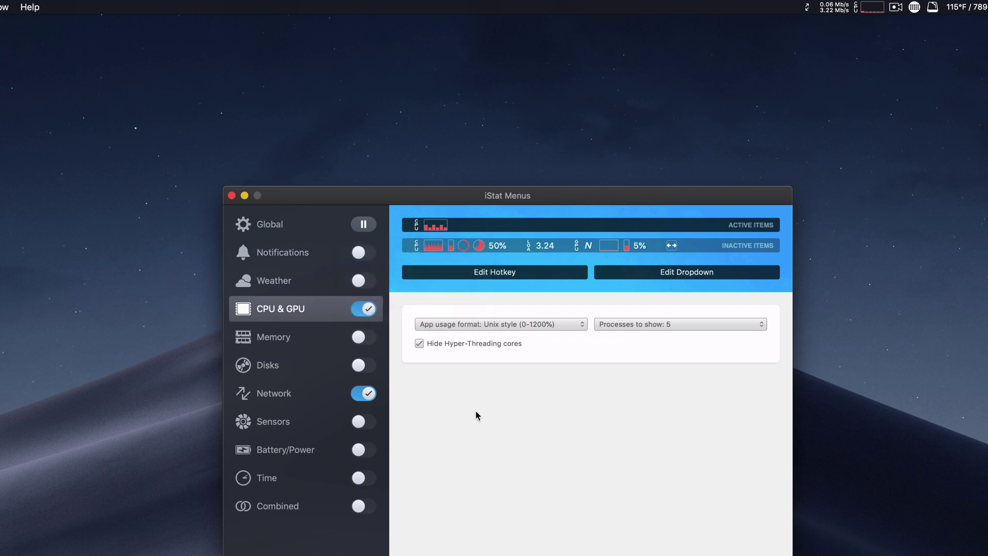
Step: Enable the Memory menubar item and move its pie chart to Inactive Items
{"action": "left_click", "coordinate": [278, 338]}
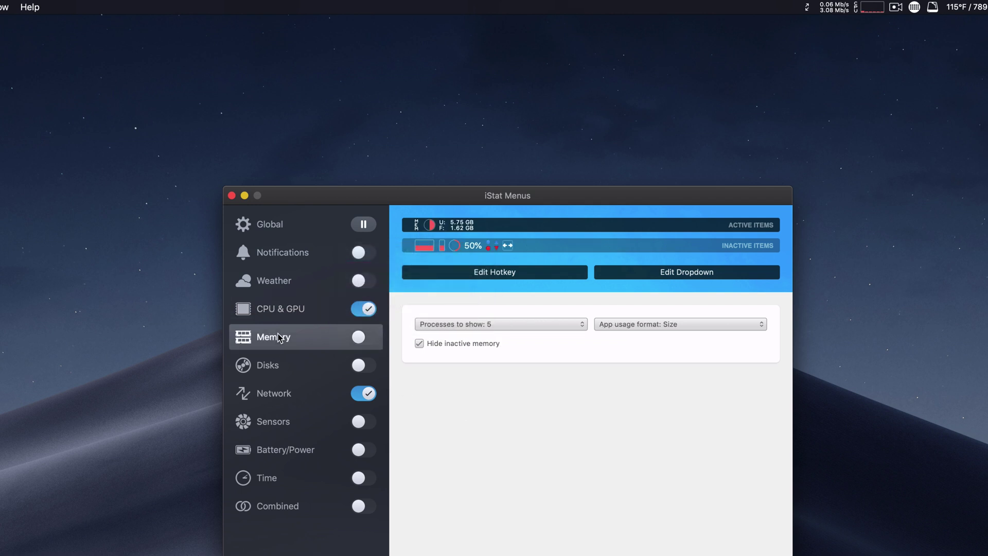
{"action": "left_click", "coordinate": [360, 338]}
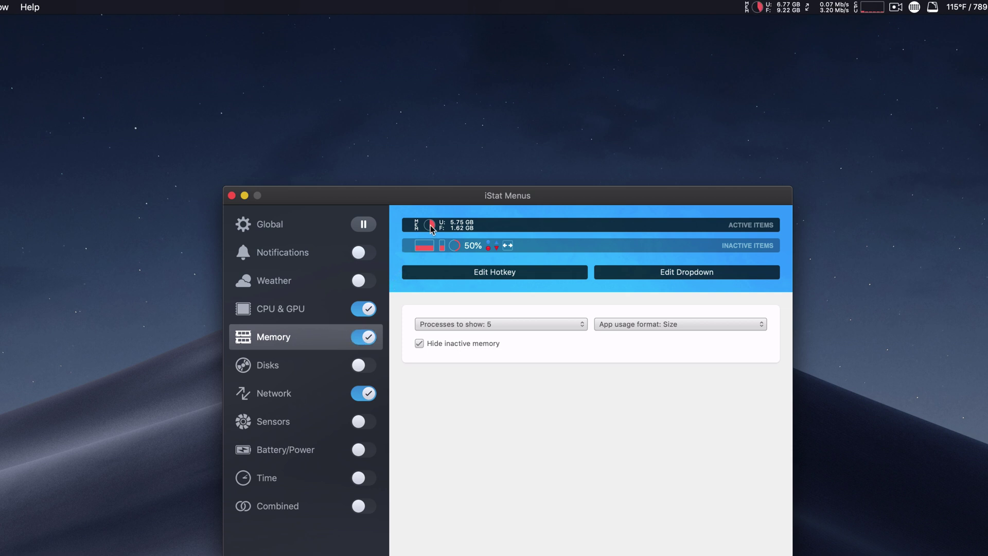
{"action": "left_click_drag", "start_coordinate": [430, 226], "coordinate": [460, 248]}
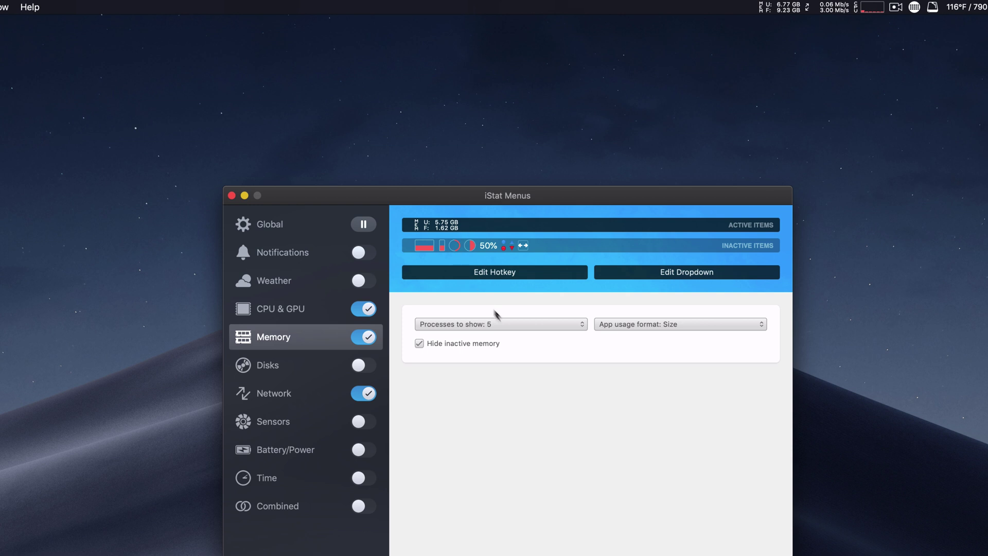
Step: Keep 5 processes shown and set the Memory app usage format to Size
{"action": "left_click", "coordinate": [559, 323]}
{"action": "left_click", "coordinate": [691, 402]}
{"action": "left_click", "coordinate": [667, 324]}
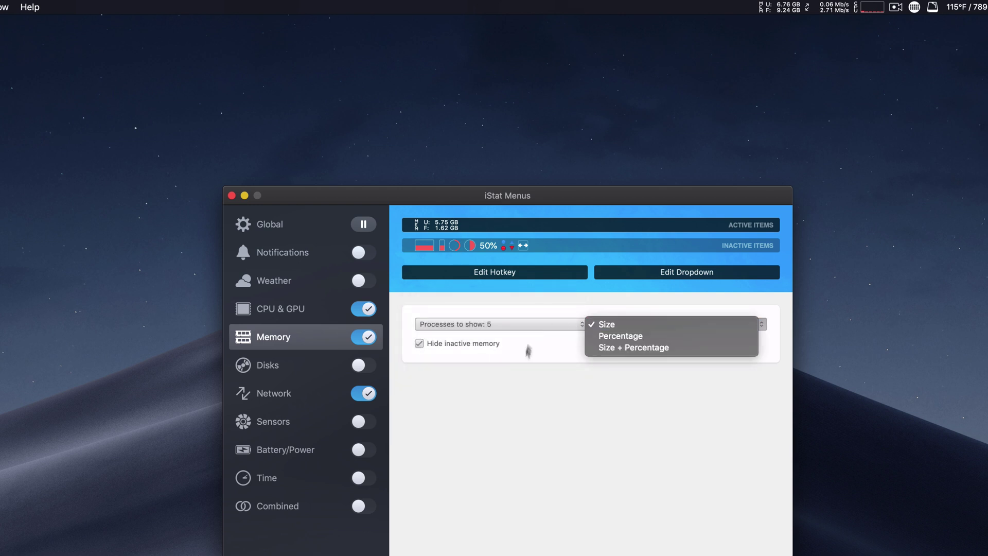
{"action": "left_click", "coordinate": [595, 333]}
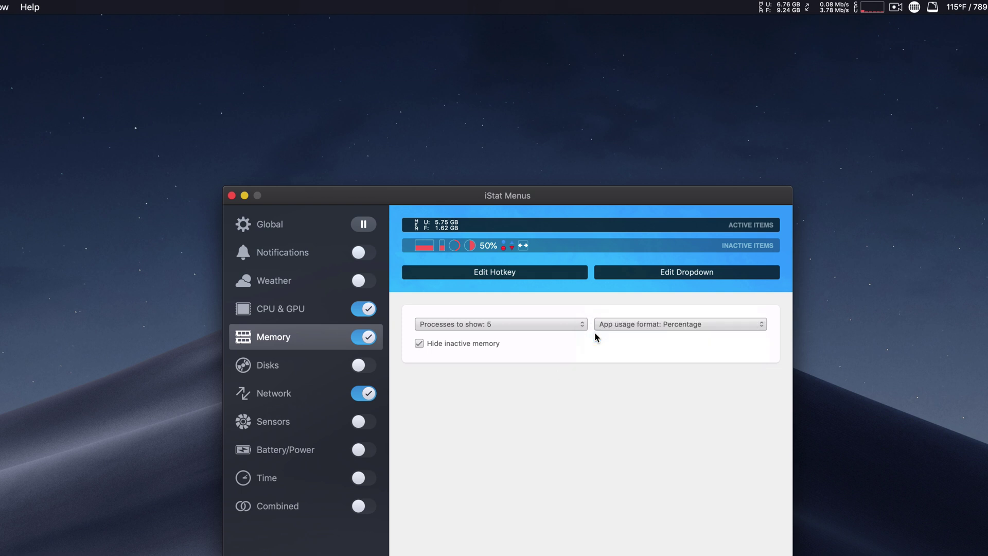
{"action": "left_click", "coordinate": [609, 326]}
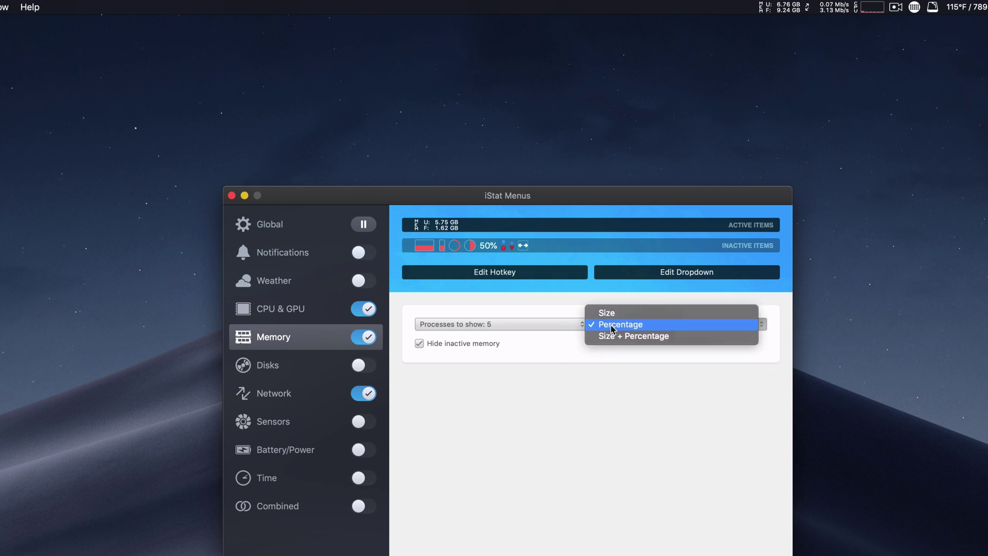
{"action": "left_click", "coordinate": [612, 314]}
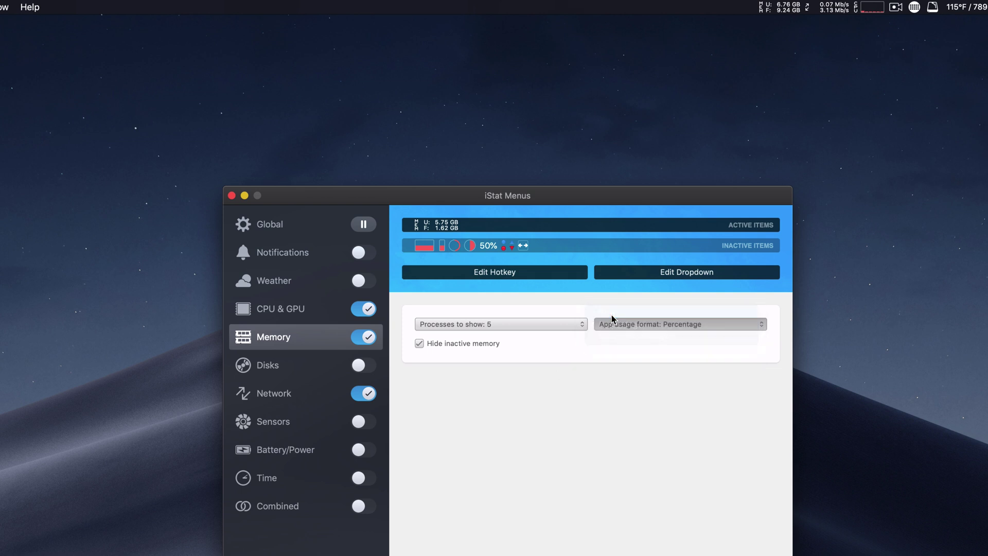
Step: Uncheck Applications in the Memory dropdown editor, save, and verify the live dropdown
{"action": "left_click", "coordinate": [664, 272]}
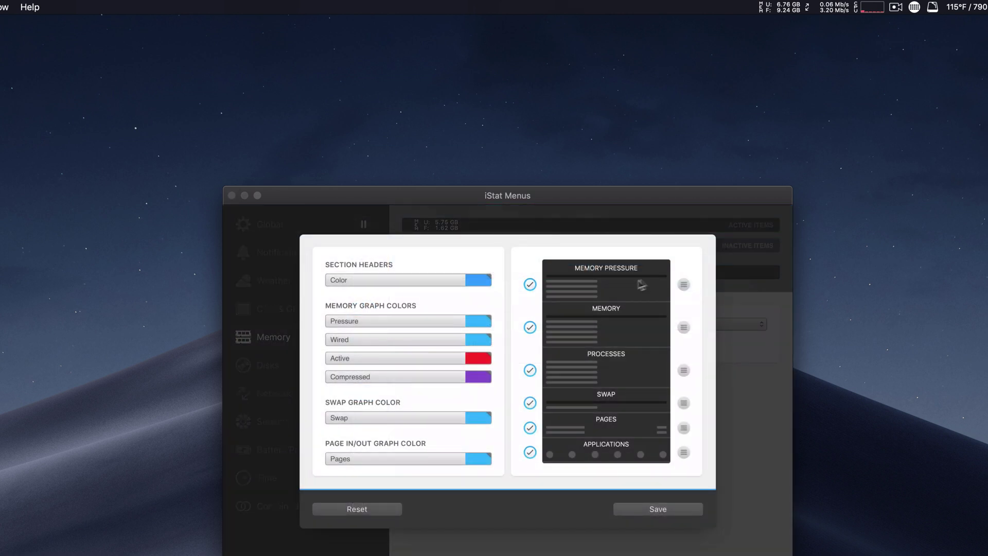
{"action": "left_click", "coordinate": [775, 10]}
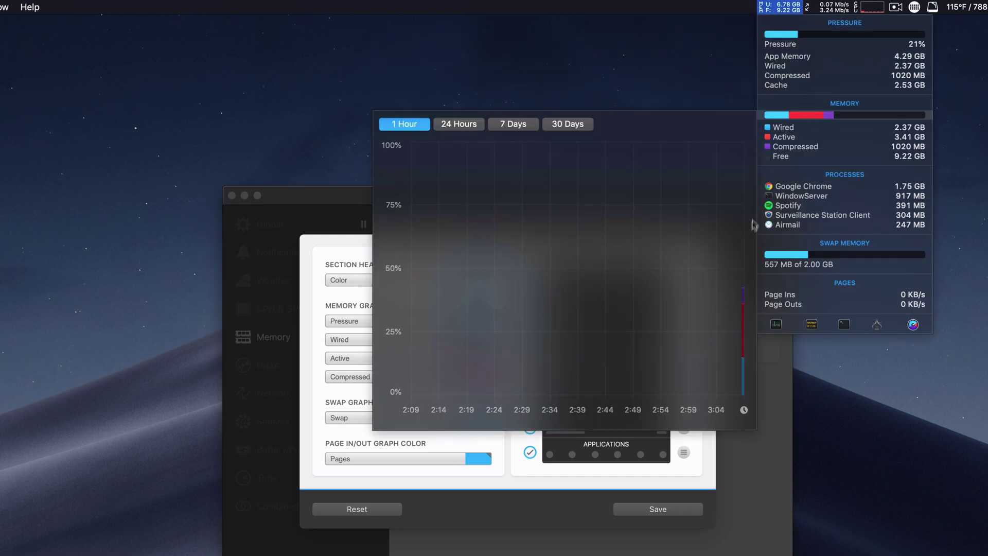
{"action": "left_click", "coordinate": [511, 497]}
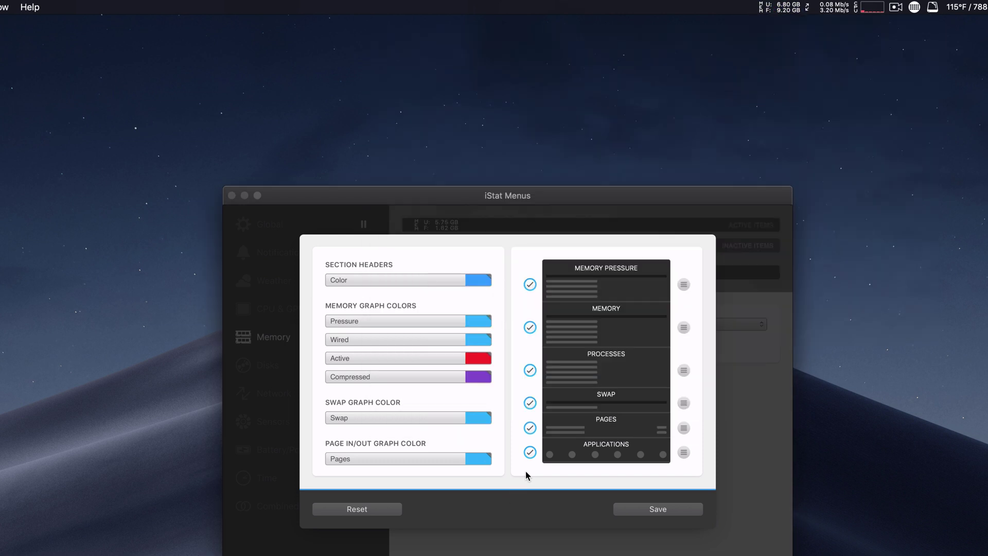
{"action": "left_click", "coordinate": [530, 452]}
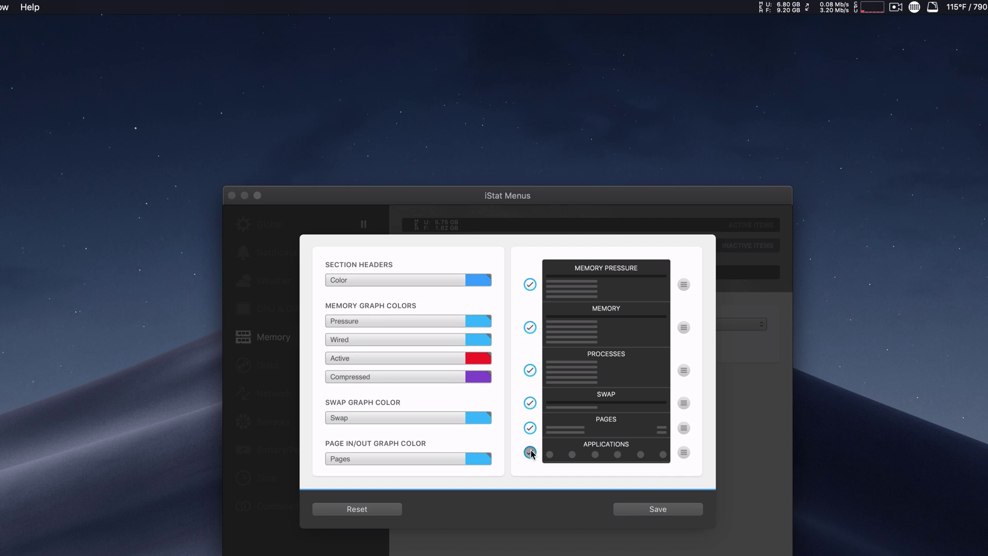
{"action": "left_click", "coordinate": [641, 509]}
{"action": "left_click", "coordinate": [779, 6]}
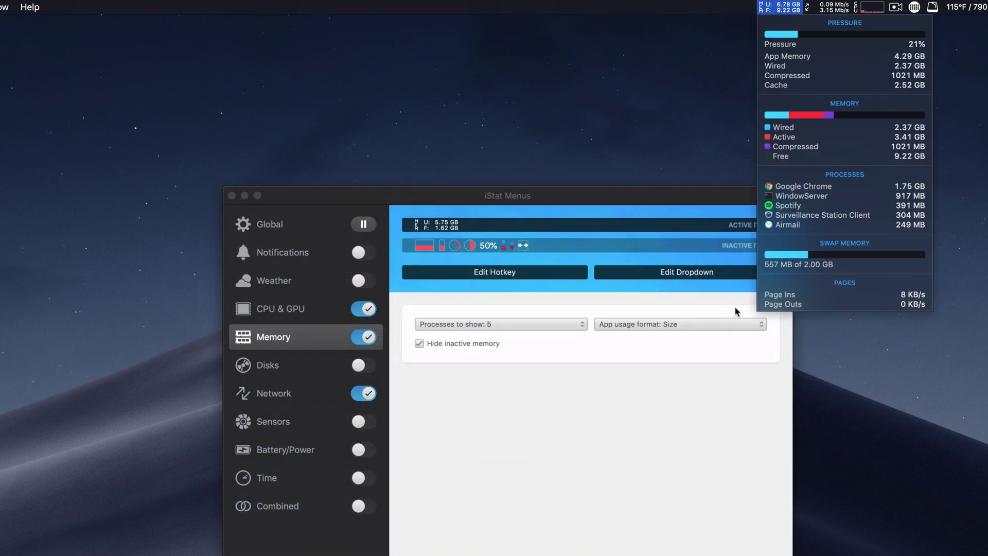
{"action": "left_click", "coordinate": [594, 403]}
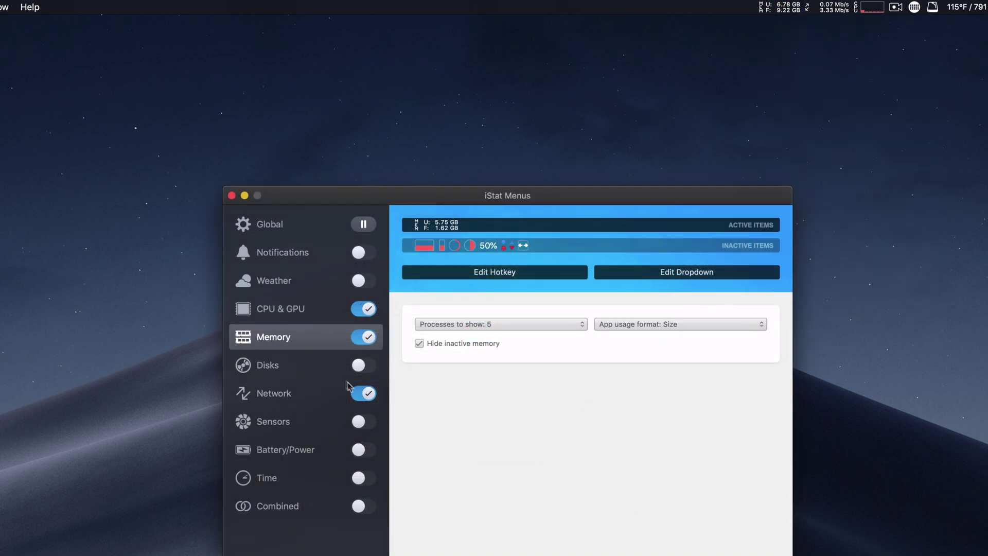
Step: Switch to the Disks pane in the iStat Menus sidebar
{"action": "left_click", "coordinate": [295, 361]}
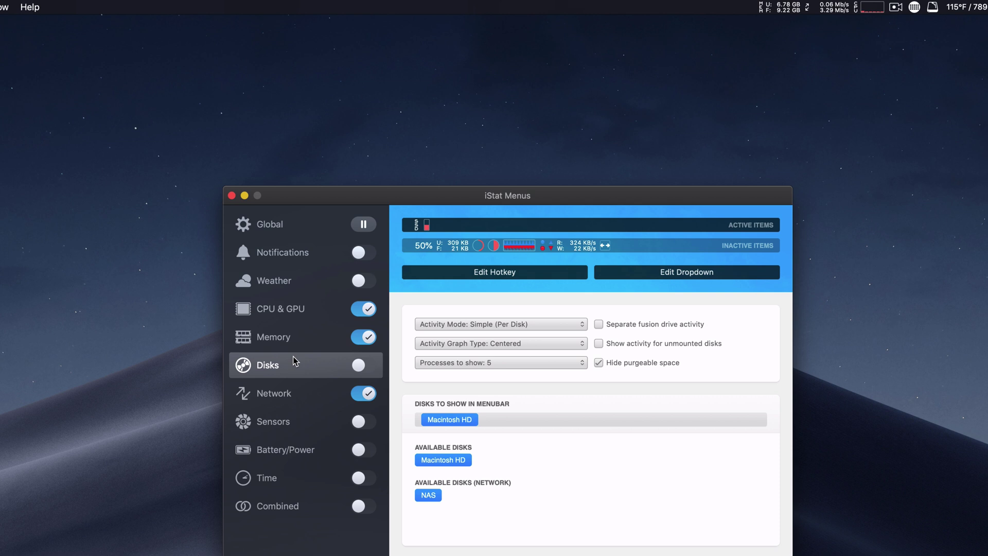
{"action": "left_click", "coordinate": [277, 394]}
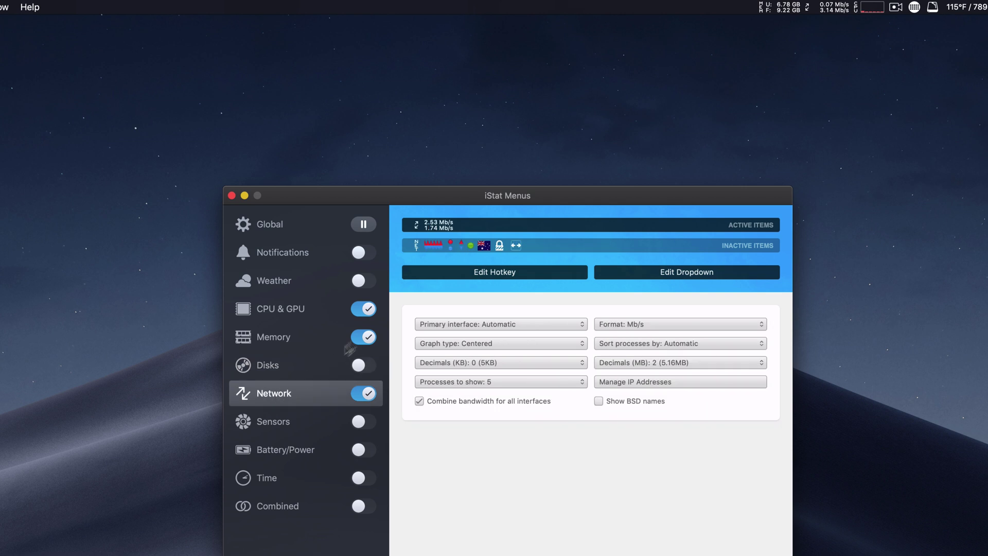
{"action": "left_click", "coordinate": [609, 325]}
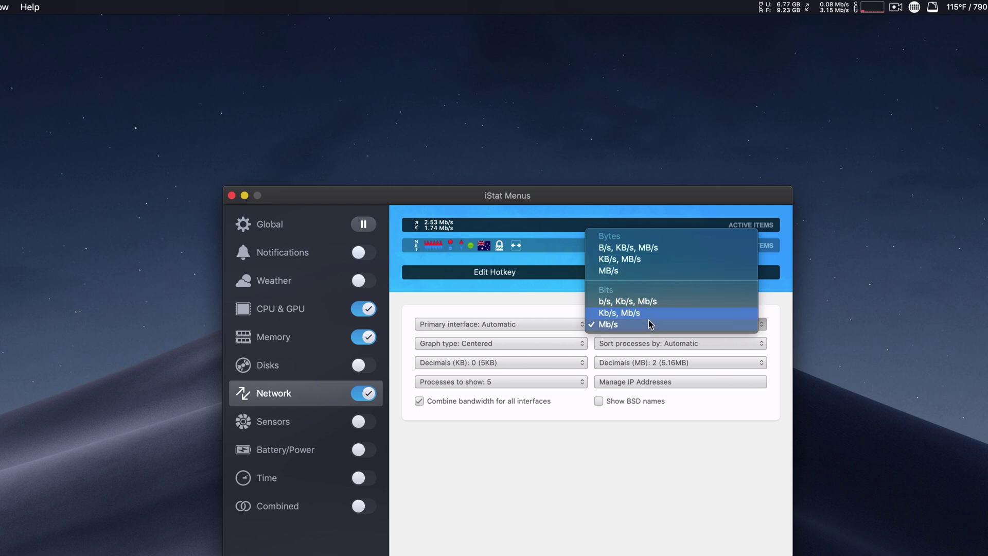
{"action": "left_click", "coordinate": [585, 496]}
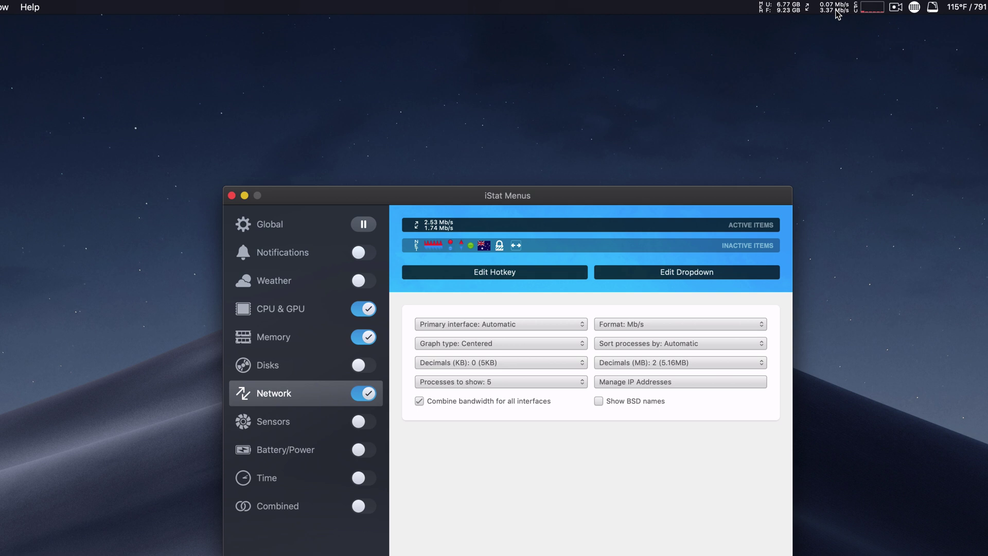
Step: Uncheck Public IP in the Network dropdown editor, save, and view the live dropdown
{"action": "left_click", "coordinate": [680, 273]}
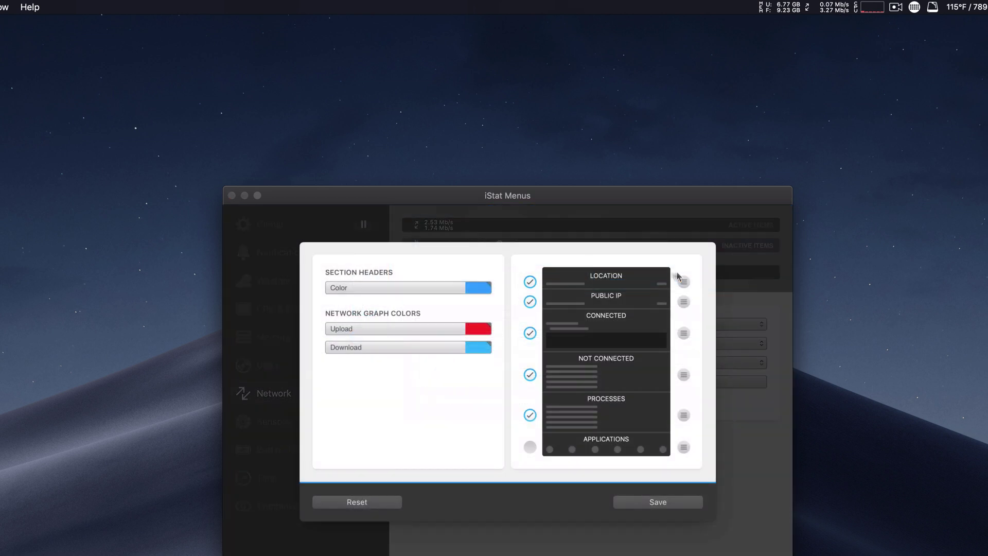
{"action": "left_click", "coordinate": [531, 303]}
{"action": "left_click", "coordinate": [641, 503]}
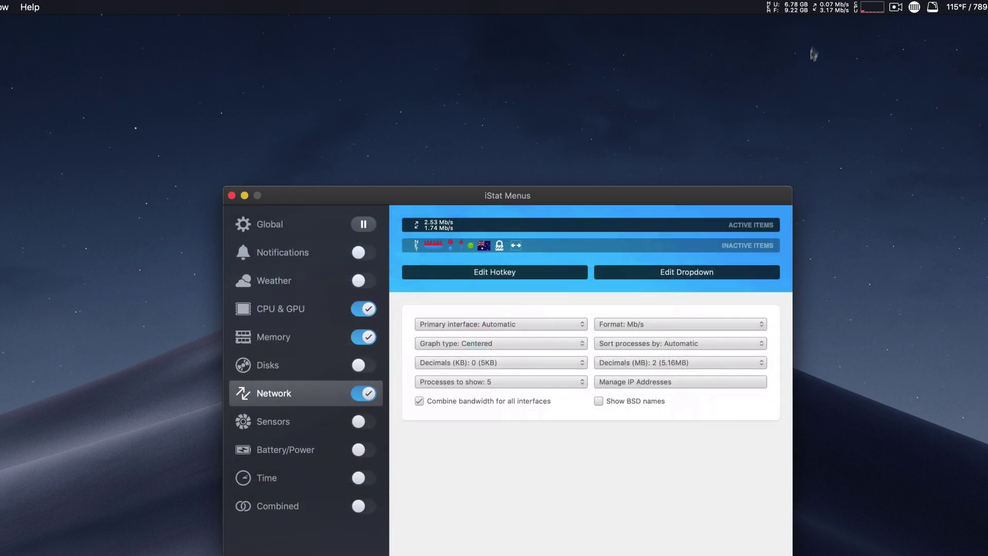
{"action": "left_click", "coordinate": [840, 6]}
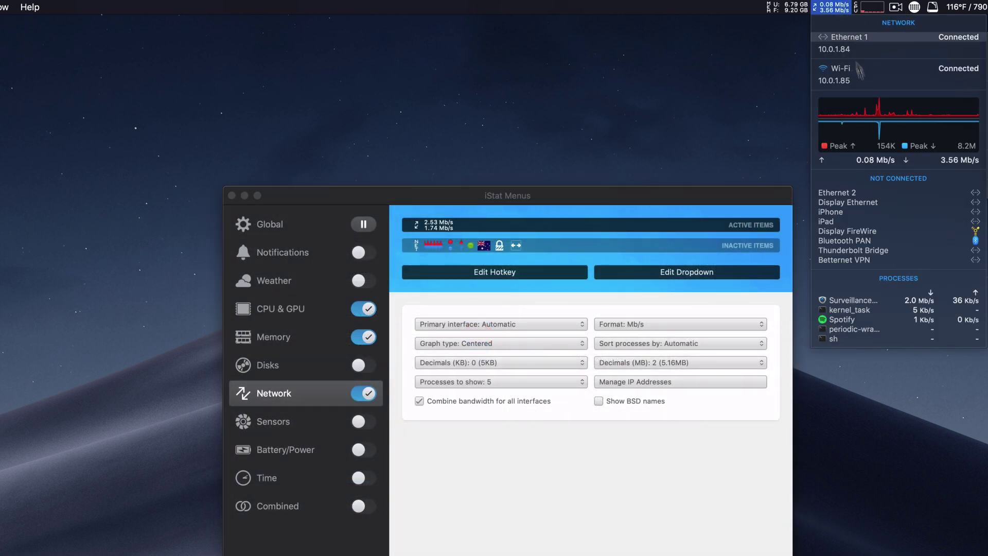
{"action": "mouse_move", "coordinate": [872, 123]}
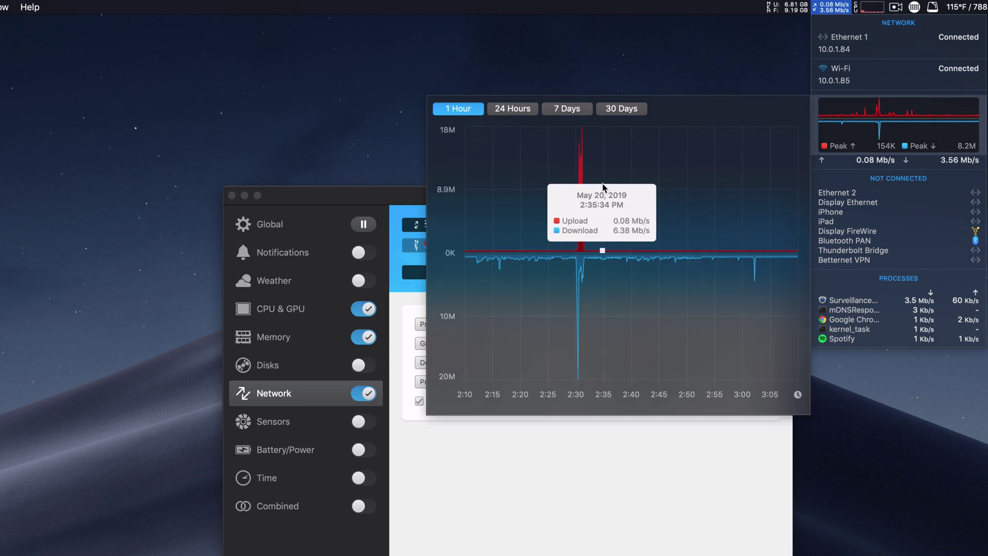
{"action": "mouse_move", "coordinate": [583, 151]}
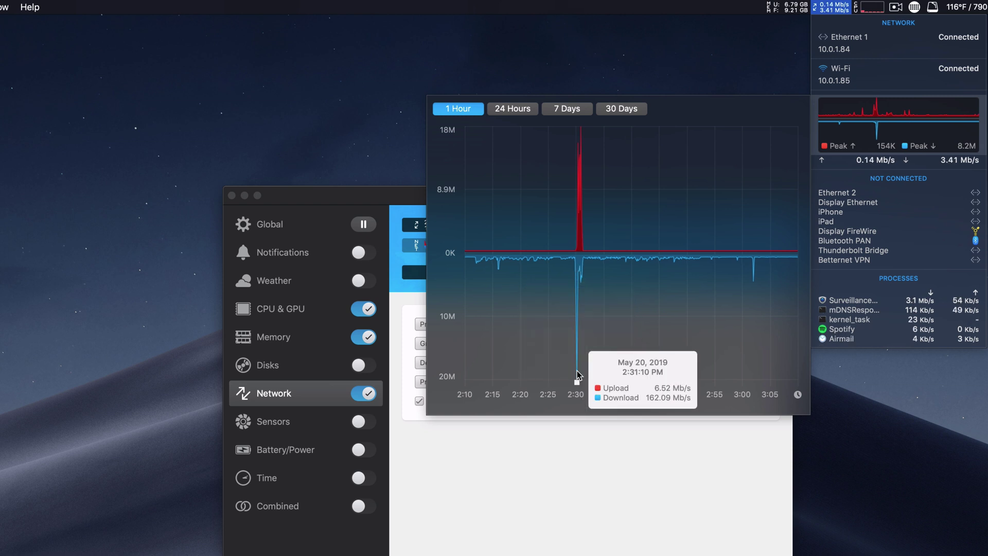
{"action": "left_click", "coordinate": [519, 109]}
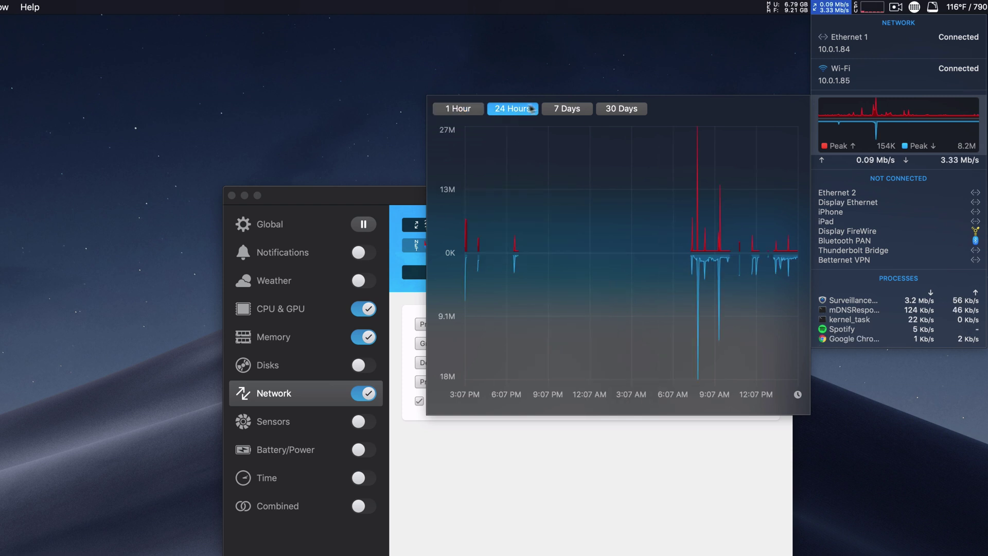
{"action": "left_click", "coordinate": [563, 110]}
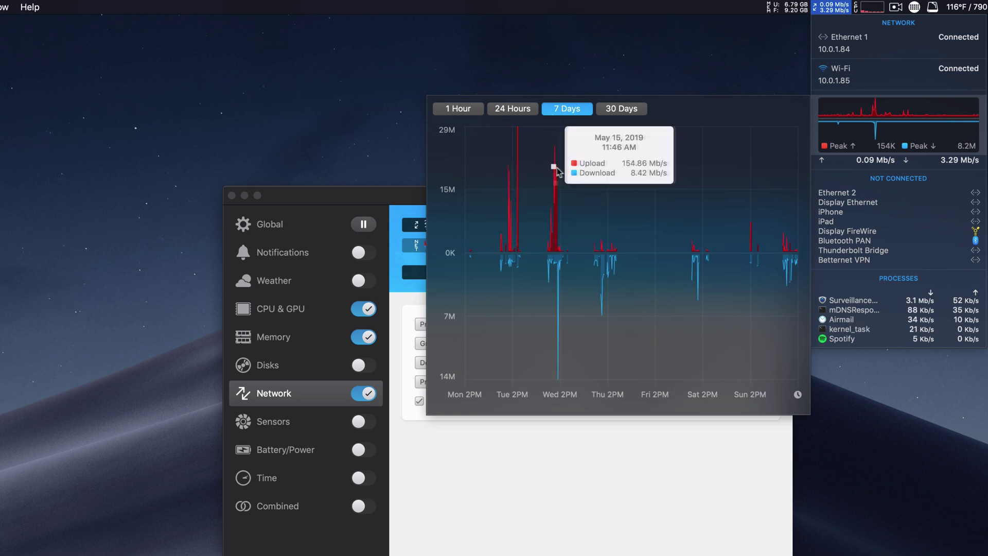
{"action": "left_click", "coordinate": [468, 110]}
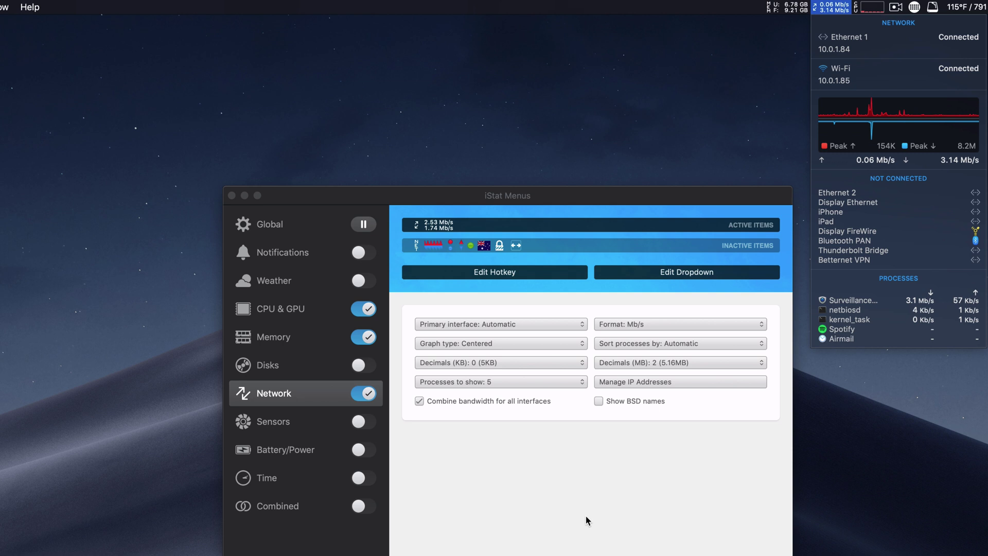
Step: On the Sensors settings, turn the Memory menubar item off and the Sensors item on
{"action": "left_click", "coordinate": [272, 421]}
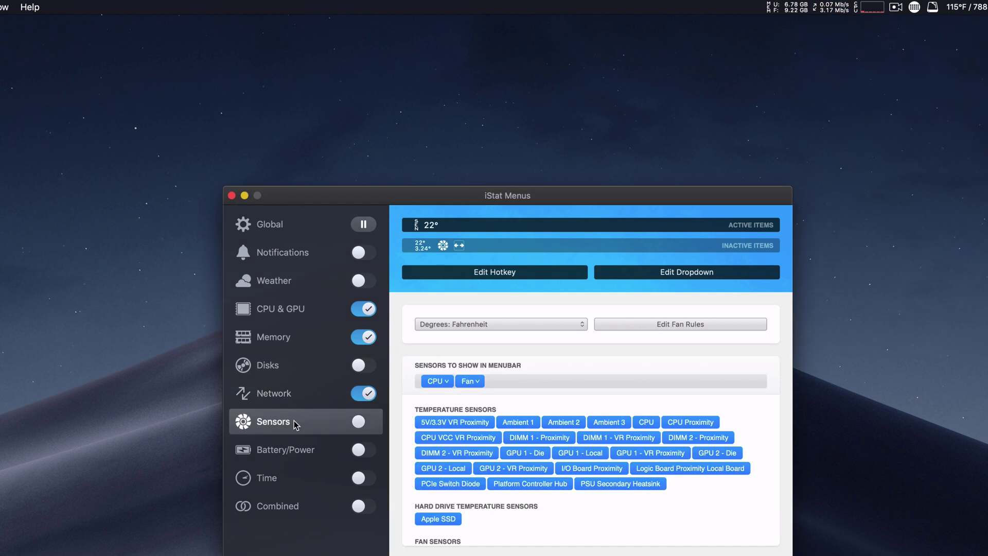
{"action": "left_click", "coordinate": [363, 340]}
{"action": "left_click", "coordinate": [360, 422]}
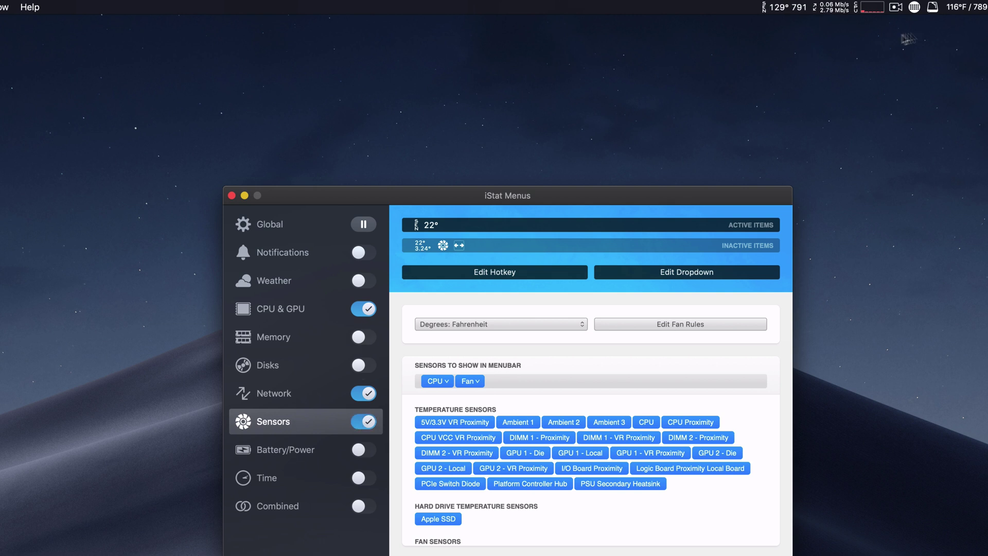
Step: Check the Sensors menubar dropdown readings and try adding the fan readout to the active items
{"action": "left_click", "coordinate": [974, 6]}
{"action": "left_click", "coordinate": [973, 5]}
{"action": "mouse_move", "coordinate": [443, 247]}
{"action": "left_mouse_down"}
{"action": "mouse_move", "coordinate": [452, 227]}
{"action": "mouse_move", "coordinate": [445, 247]}
{"action": "left_mouse_up"}
{"action": "left_click", "coordinate": [780, 4]}
{"action": "left_click", "coordinate": [781, 4]}
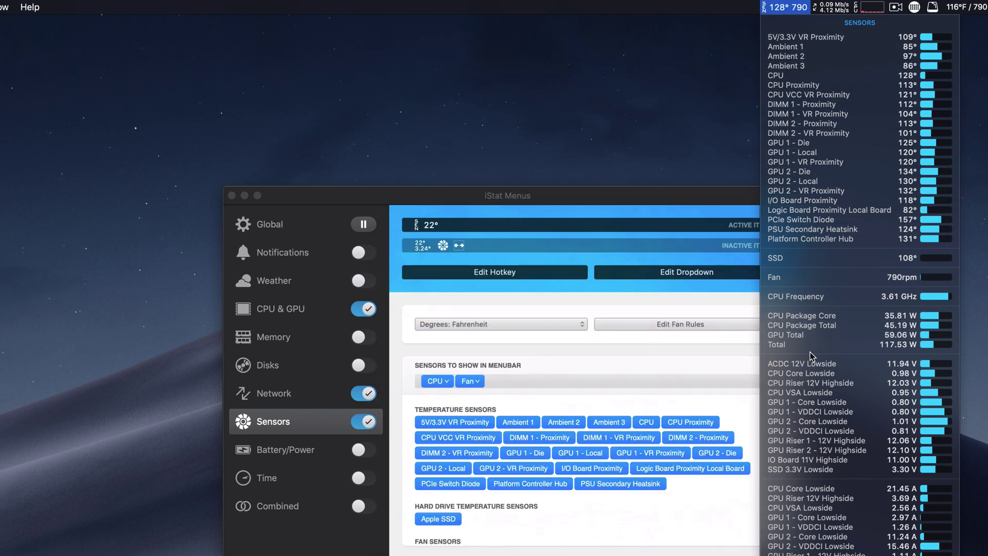
{"action": "mouse_move", "coordinate": [840, 39]}
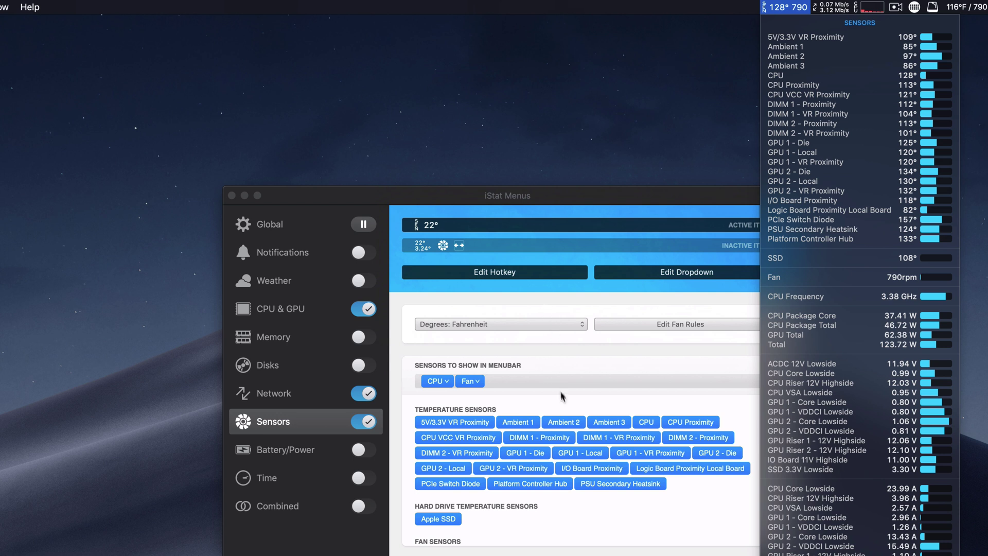
{"action": "left_click", "coordinate": [564, 401]}
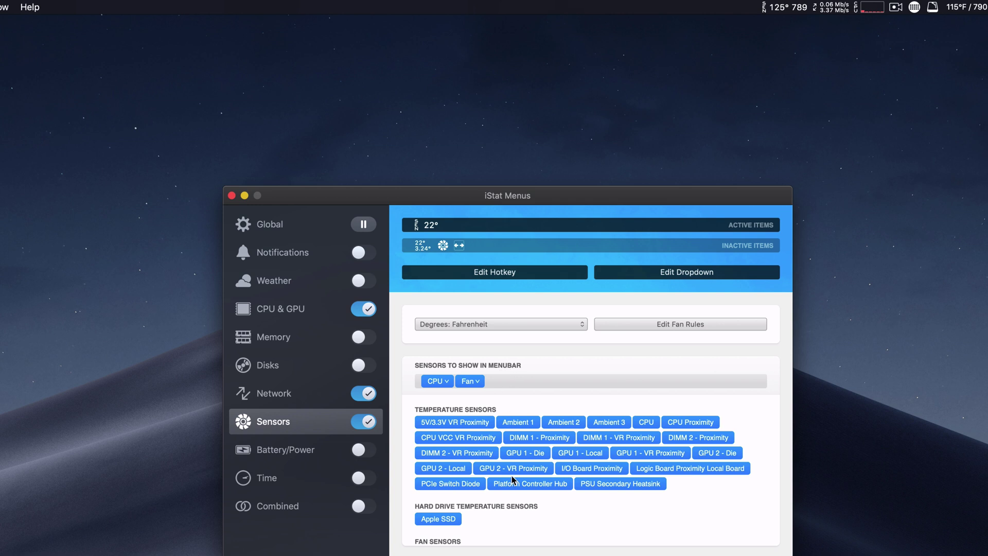
Step: Turn the Sensors menubar item back off and switch to the Battery/Power settings
{"action": "scroll", "coordinate": [512, 480], "scroll_direction": "down", "scroll_amount": 10}
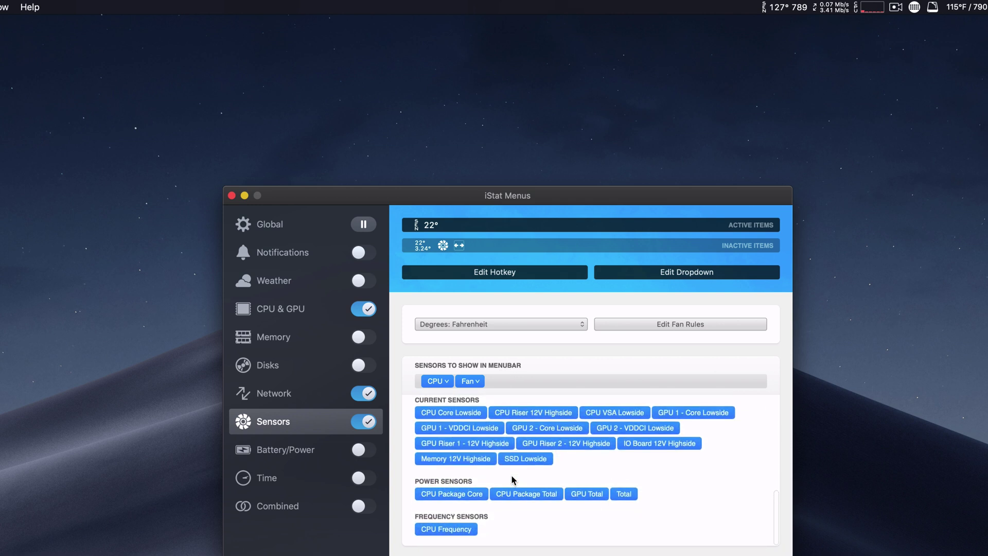
{"action": "scroll", "coordinate": [512, 480], "scroll_direction": "up", "scroll_amount": 10}
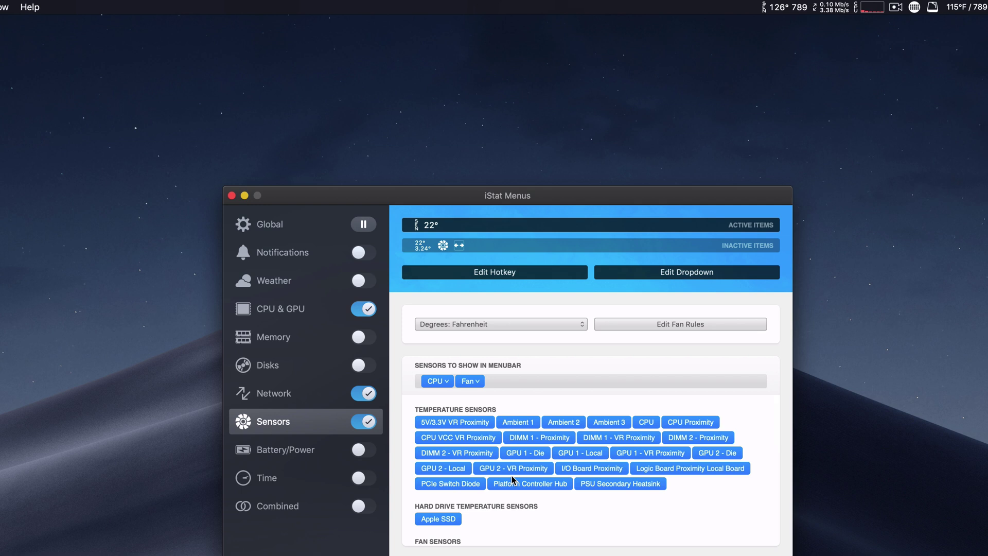
{"action": "left_click", "coordinate": [368, 422]}
{"action": "left_click", "coordinate": [303, 453]}
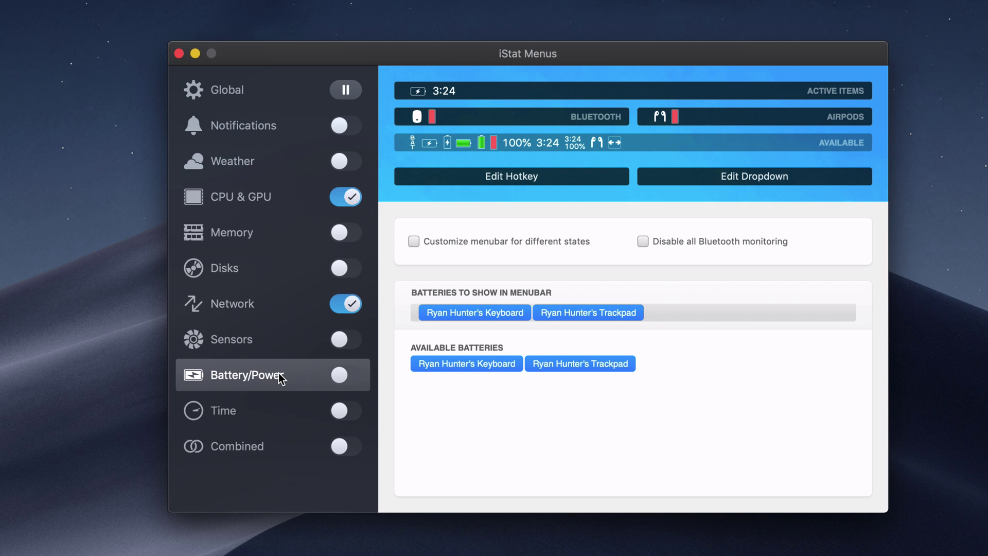
Step: Go via Time to the Combined settings, with CPU & GPU, Memory, Disks and Network merged
{"action": "left_click", "coordinate": [258, 415]}
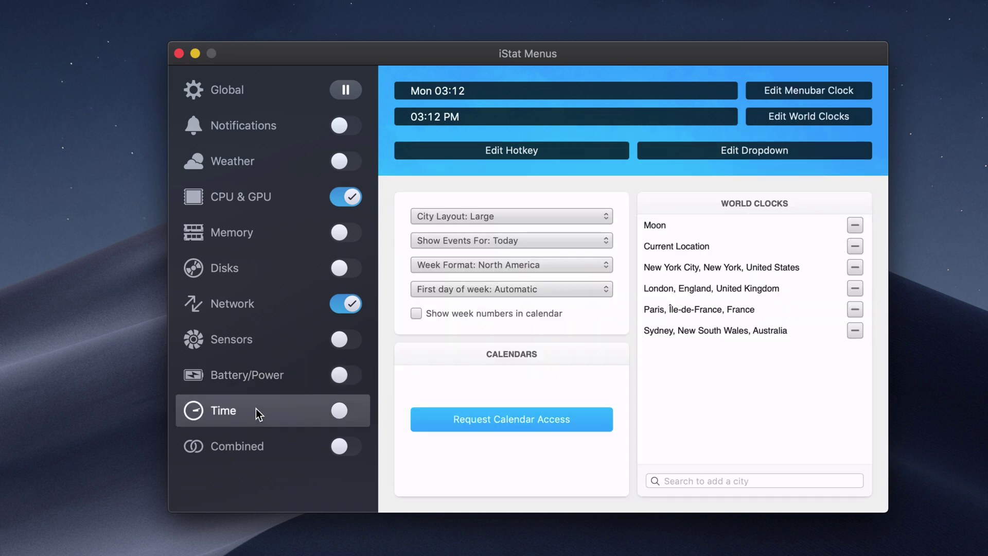
{"action": "left_click", "coordinate": [248, 446]}
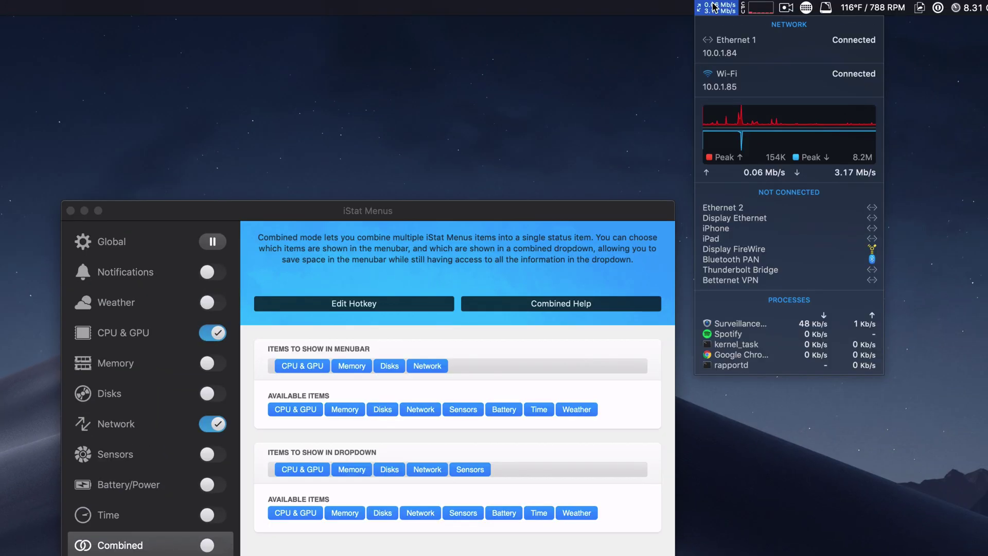
{"action": "left_click", "coordinate": [720, 7]}
{"action": "left_click", "coordinate": [753, 6]}
{"action": "left_click", "coordinate": [753, 7]}
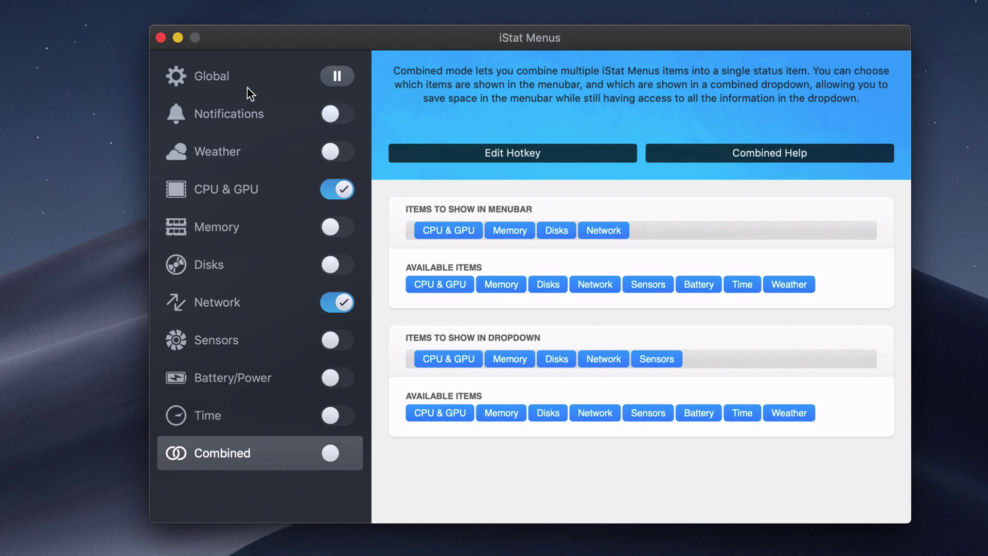
Step: Return to the Global settings with red menubar colour, dark dropdowns and Slow update frequency
{"action": "left_click", "coordinate": [249, 93]}
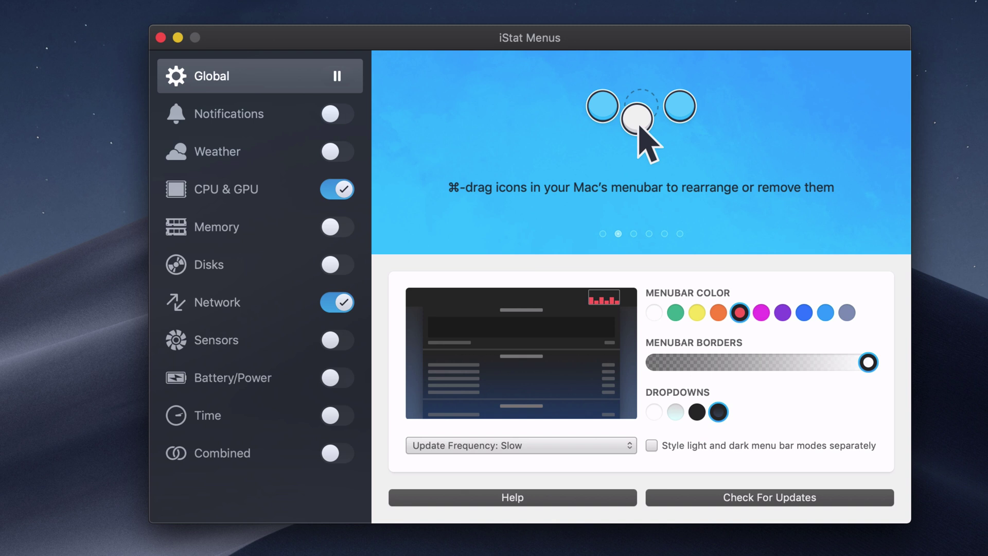